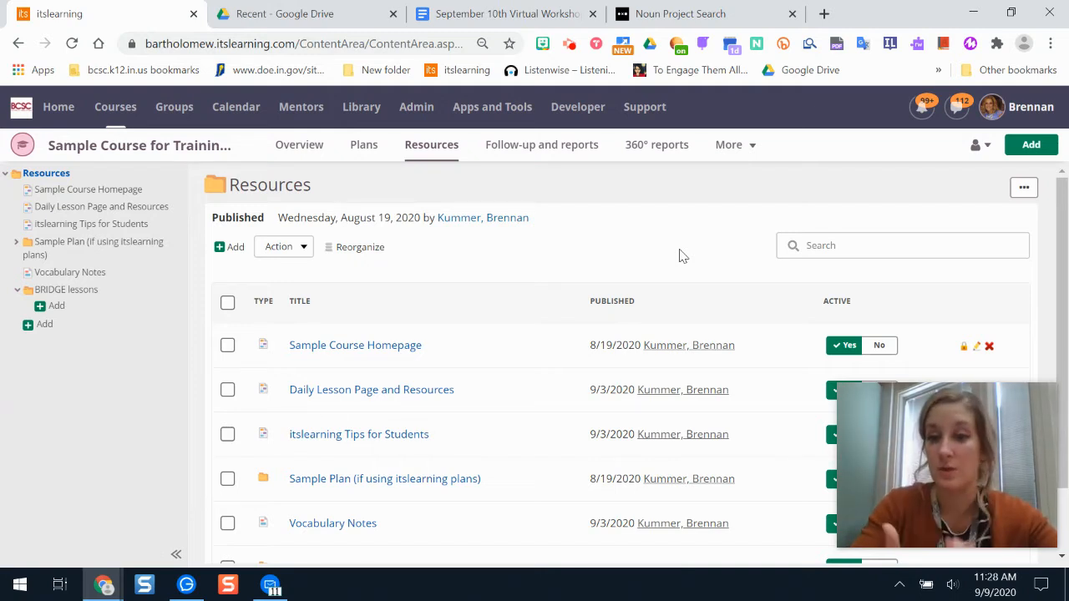
# - Open the list of course groups for the sample course
pyautogui.click(738, 148)
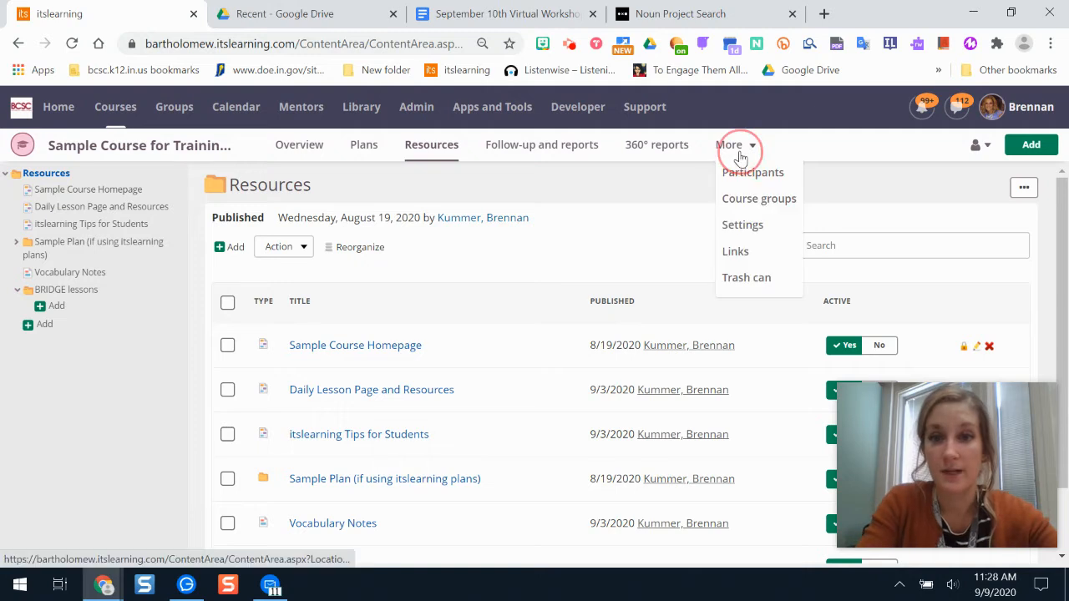
pyautogui.click(764, 199)
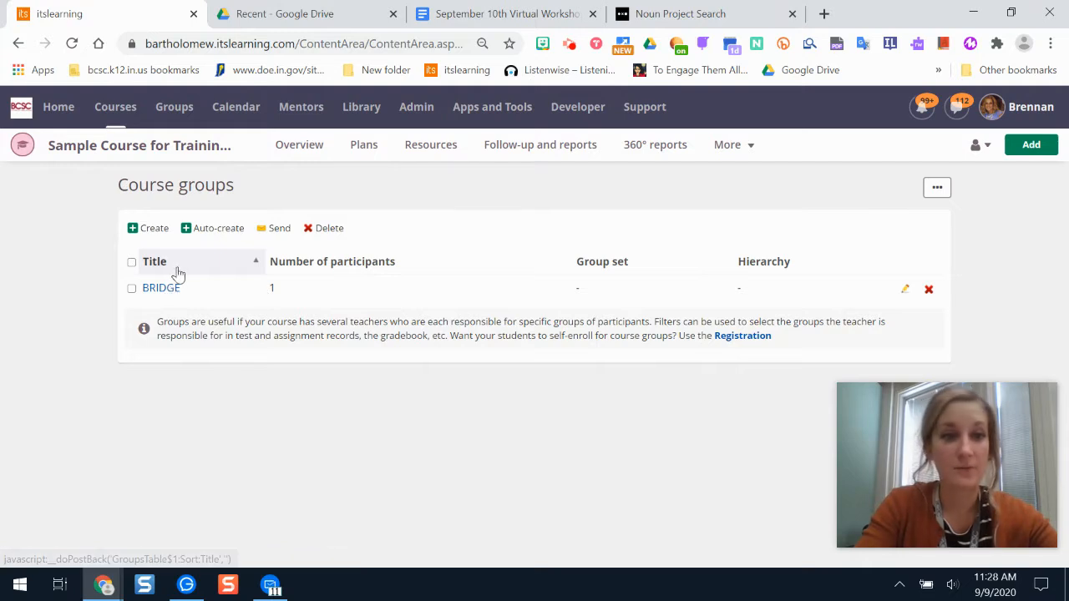
pyautogui.click(153, 230)
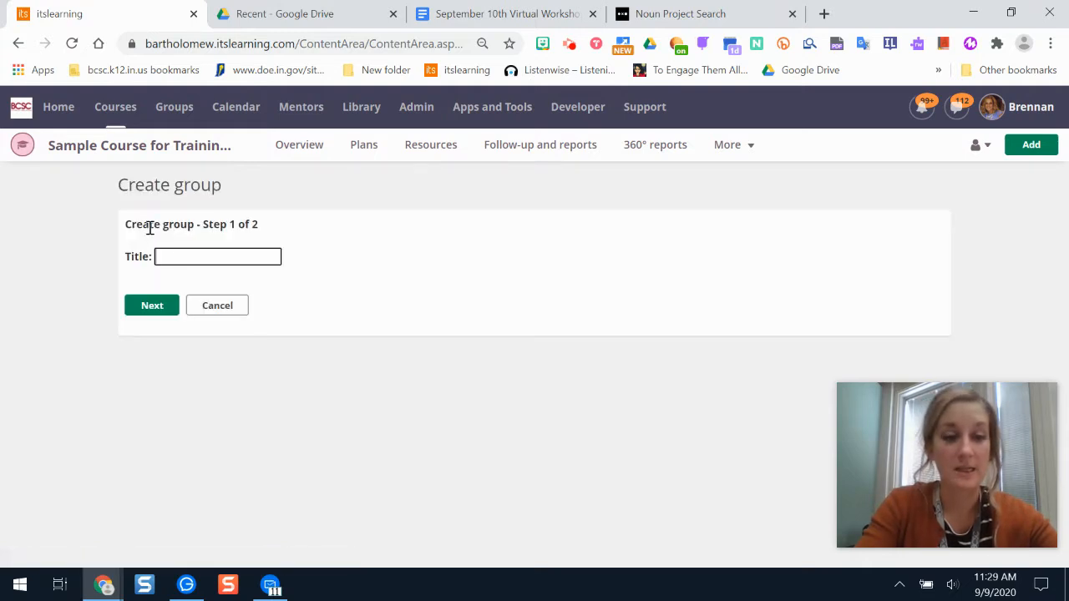
pyautogui.write('Bridge')
pyautogui.press('BackSpace')
pyautogui.press('BackSpace')
pyautogui.press('BackSpace')
pyautogui.write('ge s')
pyautogui.press('BackSpace')
pyautogui.press('BackSpace')
pyautogui.press('BackSpace')
pyautogui.press('BackSpace')
pyautogui.write('dg')
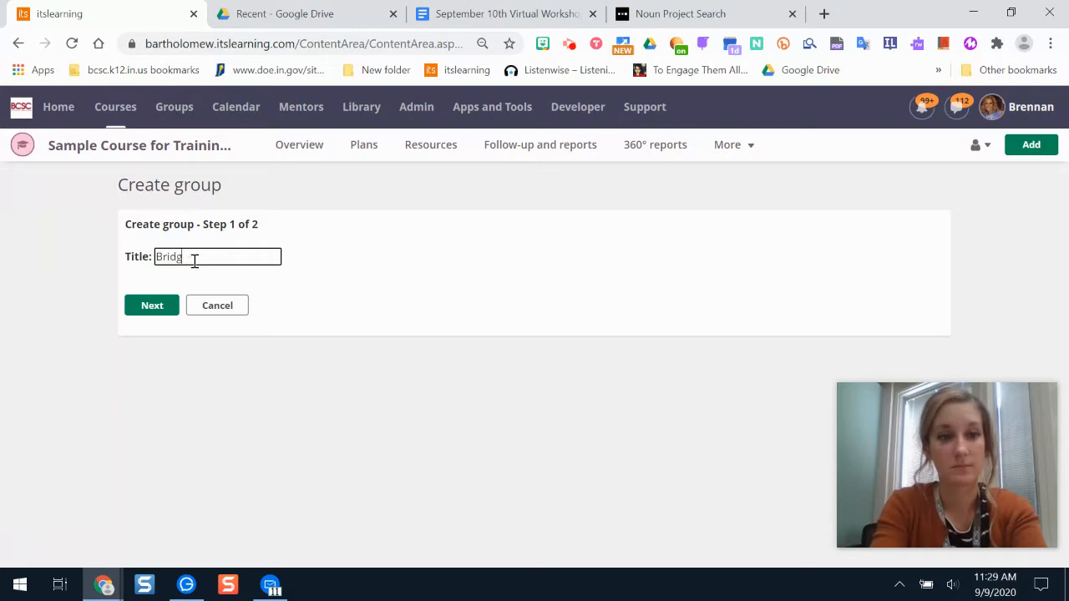
pyautogui.write('e students')
pyautogui.click(156, 308)
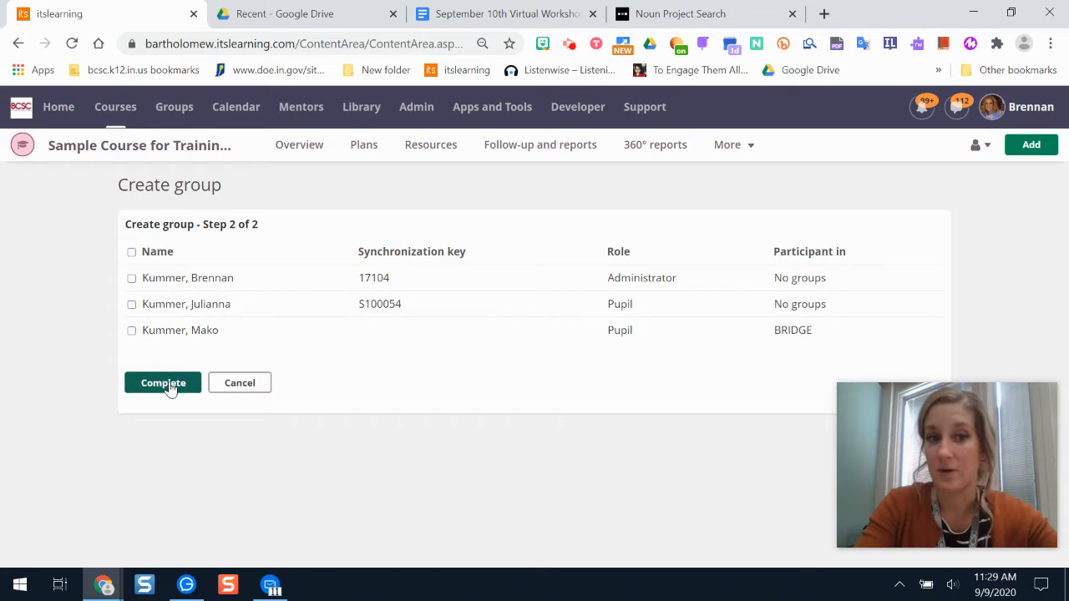
pyautogui.click(246, 386)
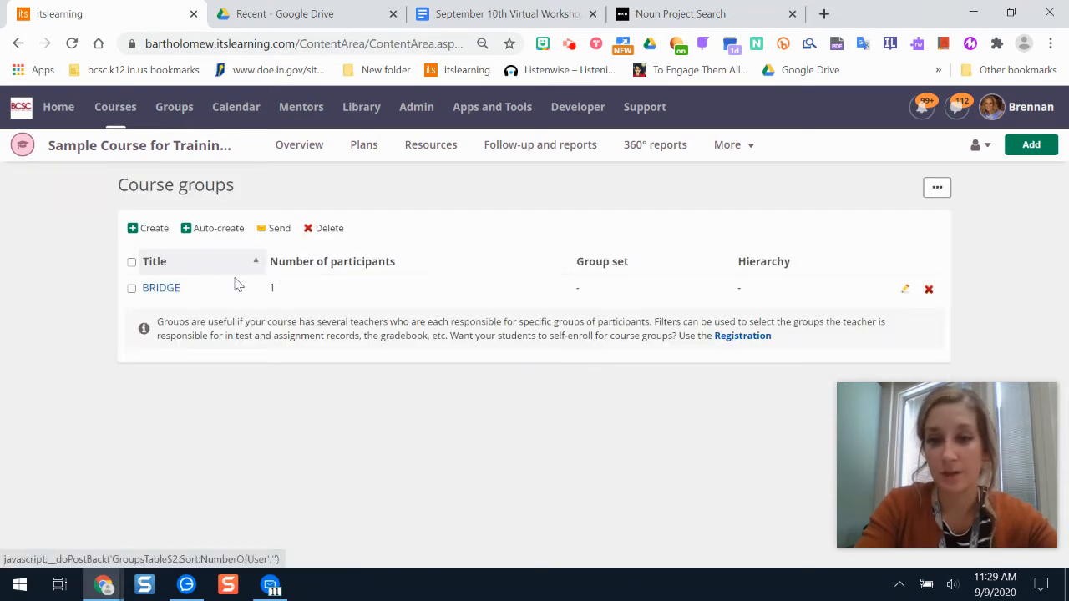
# - View the participants of the BRIDGE group and return to the course groups list
pyautogui.click(162, 288)
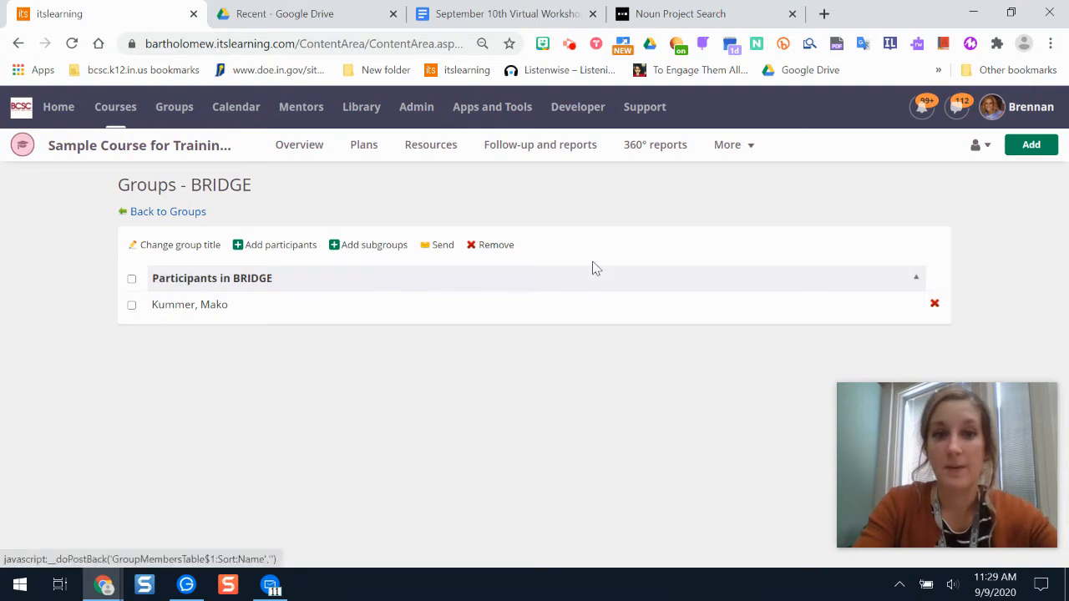
pyautogui.click(738, 152)
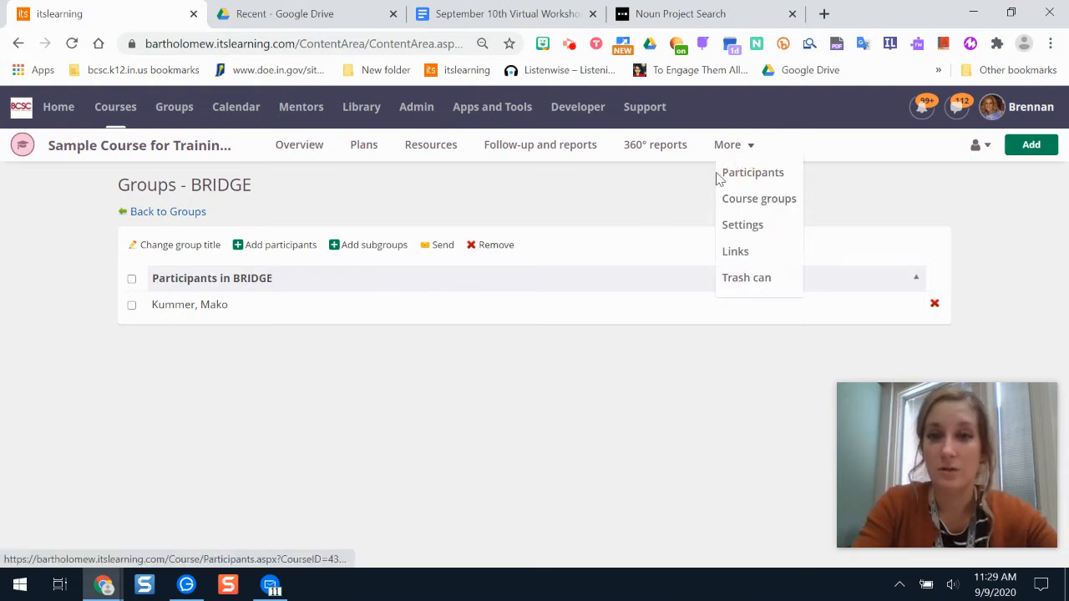
pyautogui.click(779, 202)
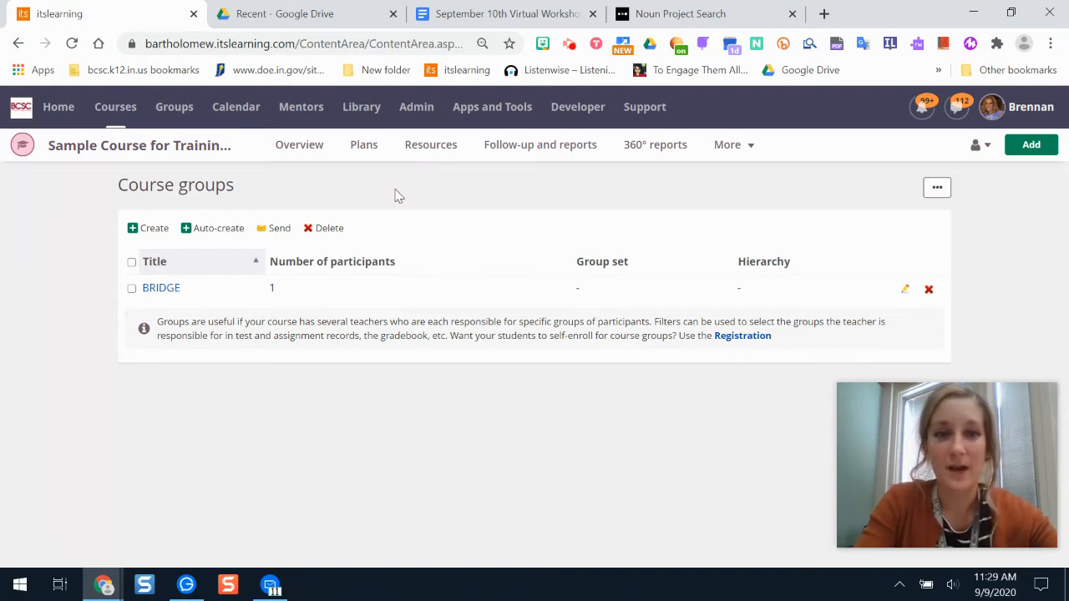
# - Add a folder titled BRIDGE to the course resources and save it
pyautogui.click(426, 147)
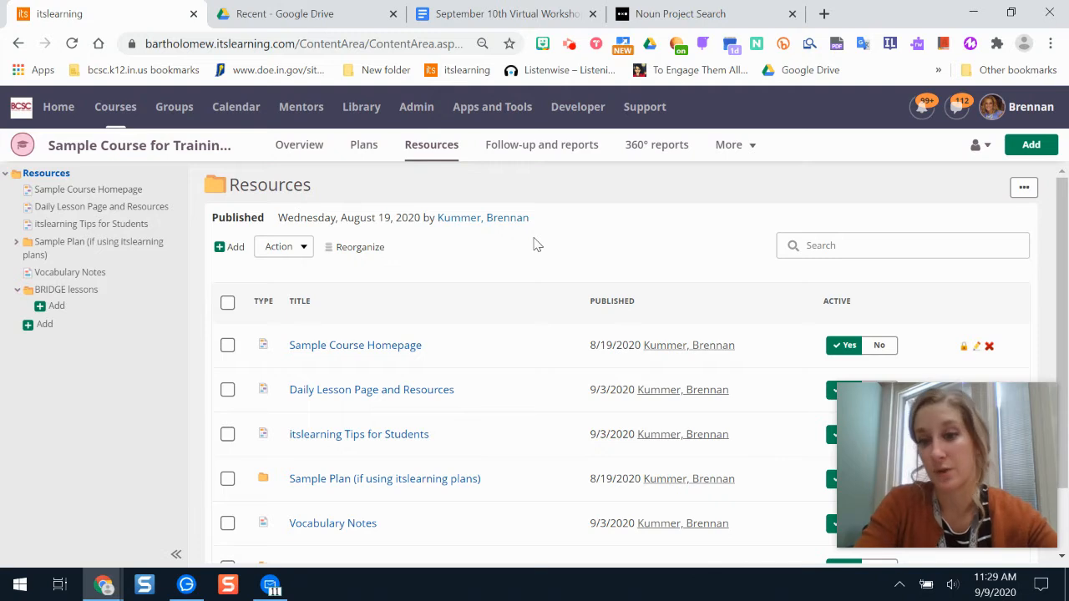
pyautogui.scroll(-1, 988, 215)
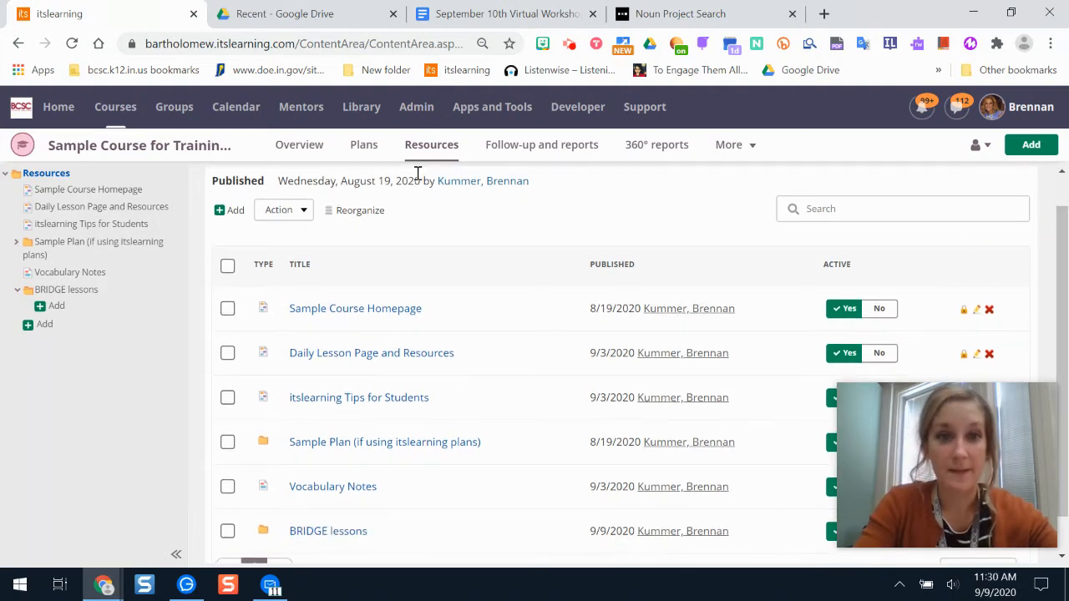
pyautogui.click(230, 213)
pyautogui.click(375, 253)
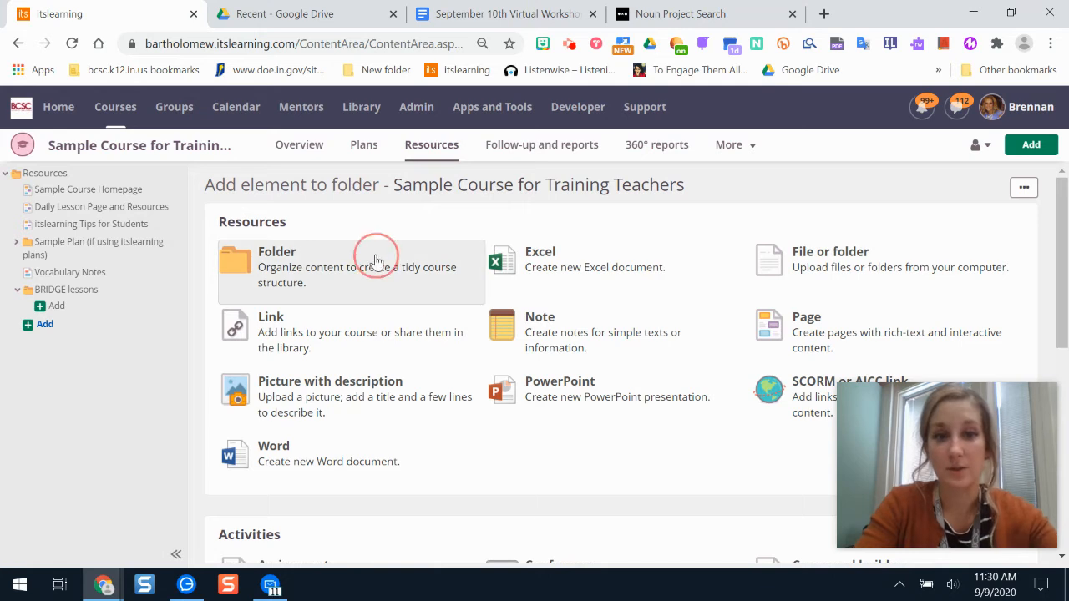
pyautogui.click(309, 248)
pyautogui.write('B')
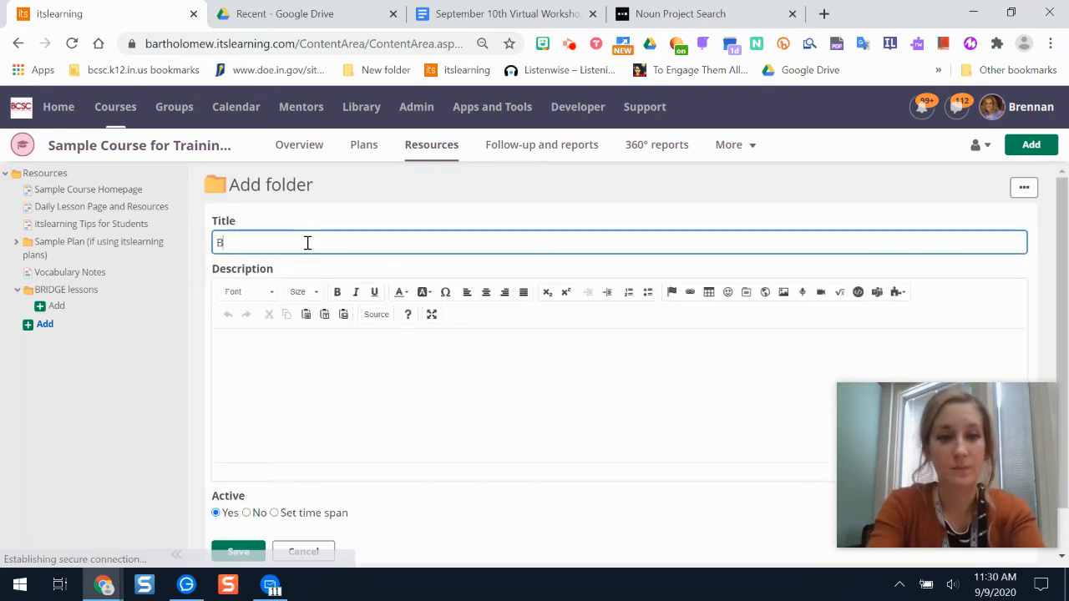
pyautogui.write('RIDGE')
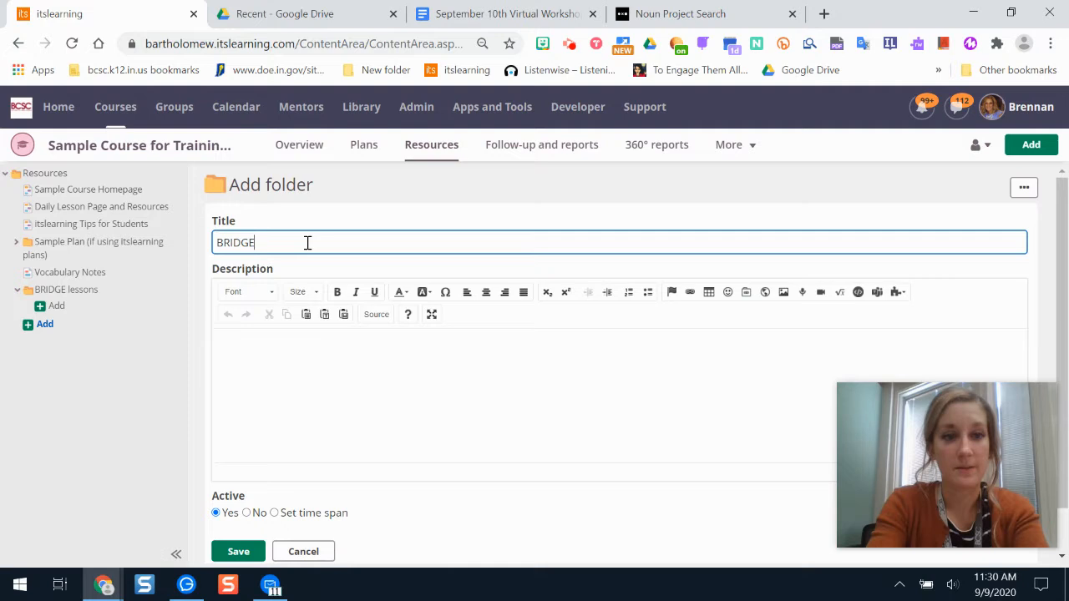
pyautogui.click(238, 552)
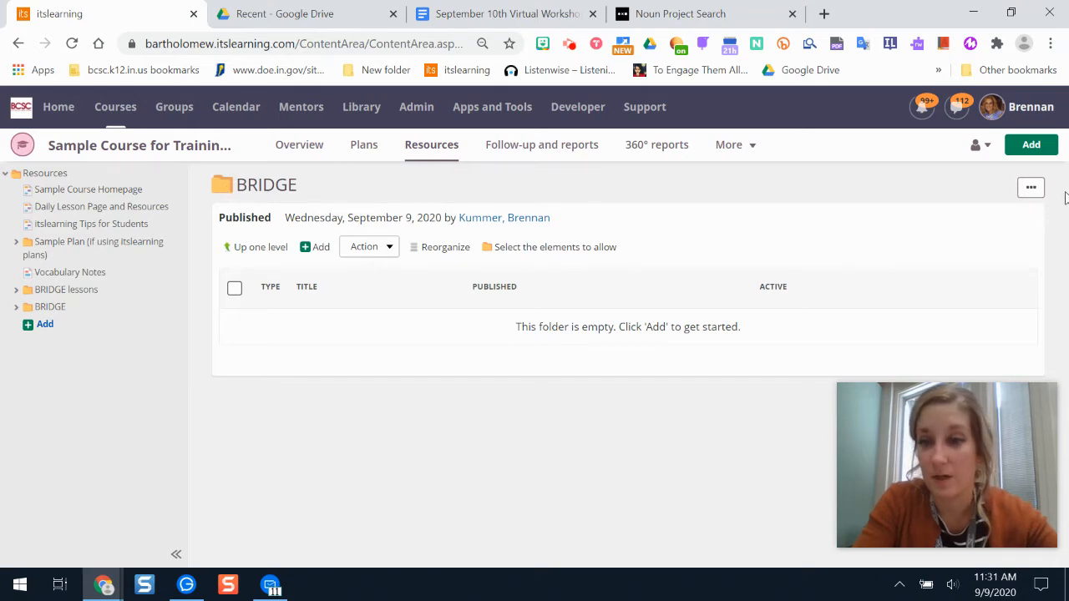
# - Open the BRIDGE folder's permission setting for who can see and participate in the folder
pyautogui.click(1031, 191)
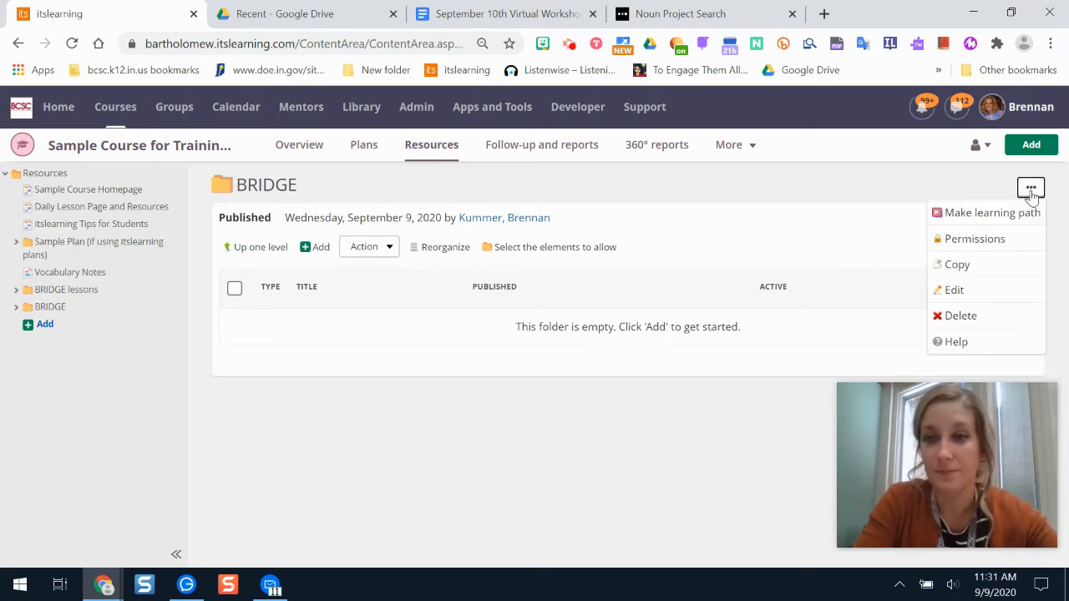
pyautogui.click(969, 241)
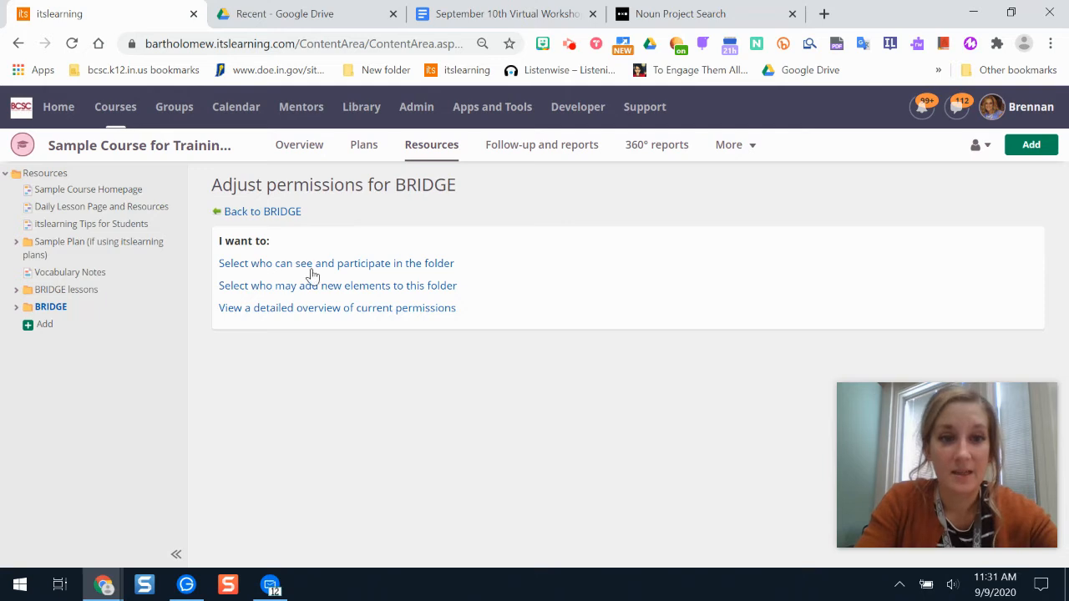
pyautogui.click(380, 264)
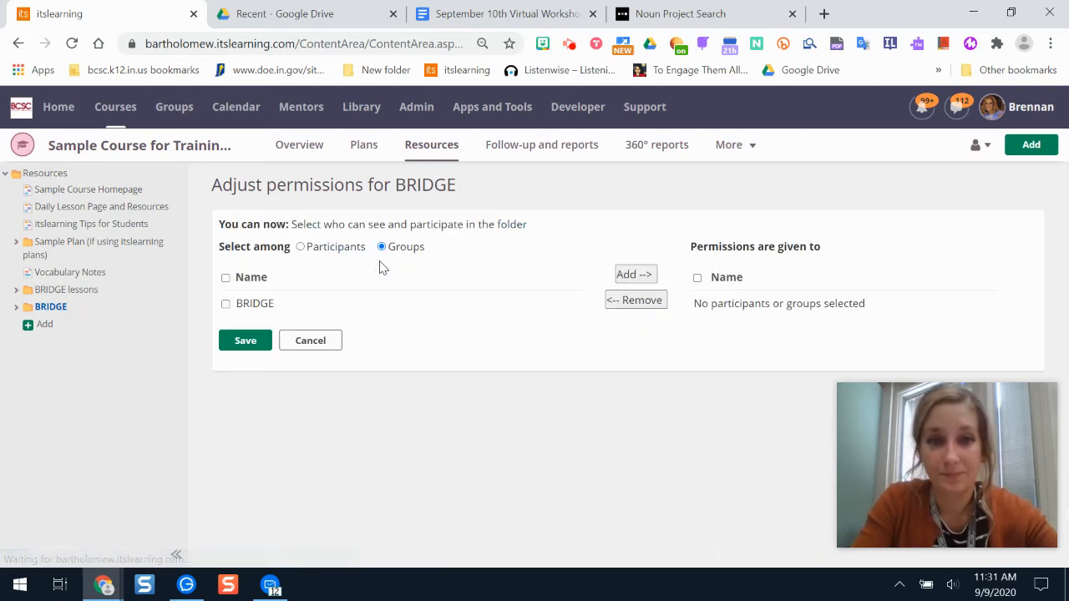
pyautogui.click(301, 247)
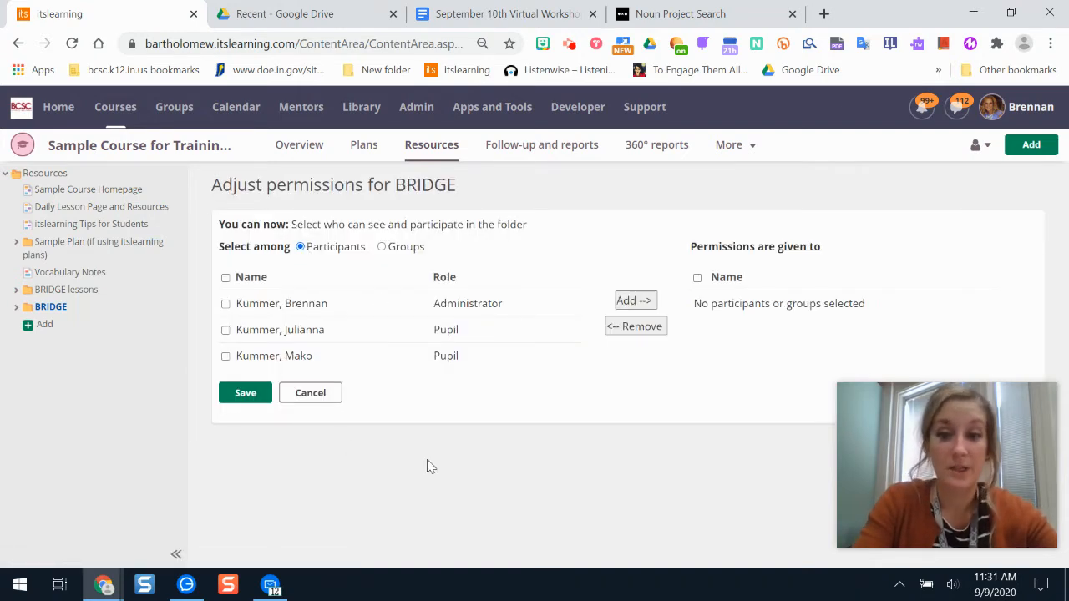
pyautogui.click(382, 247)
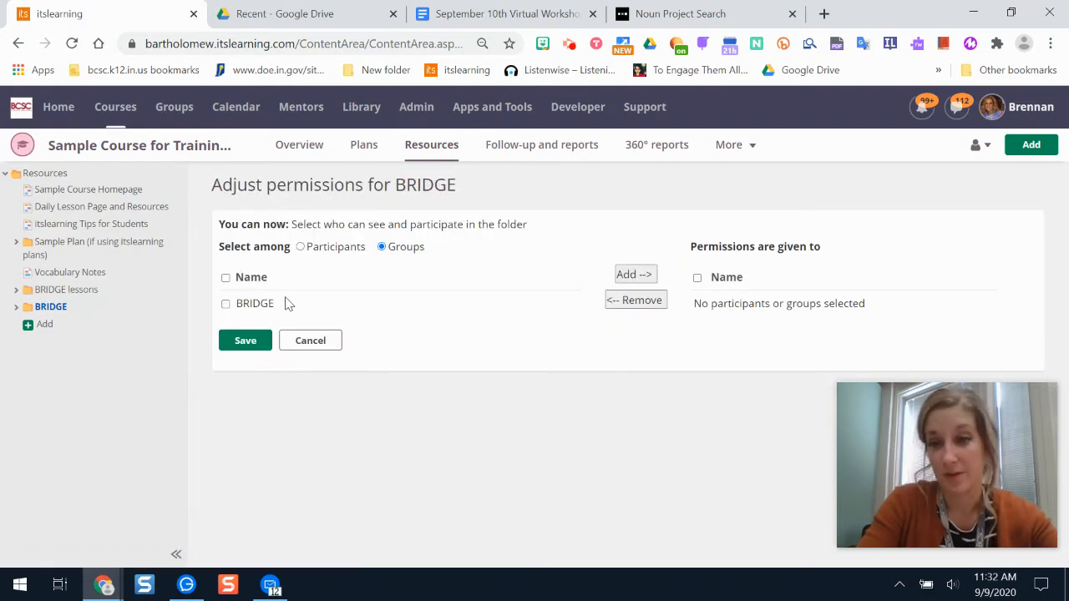
pyautogui.click(226, 305)
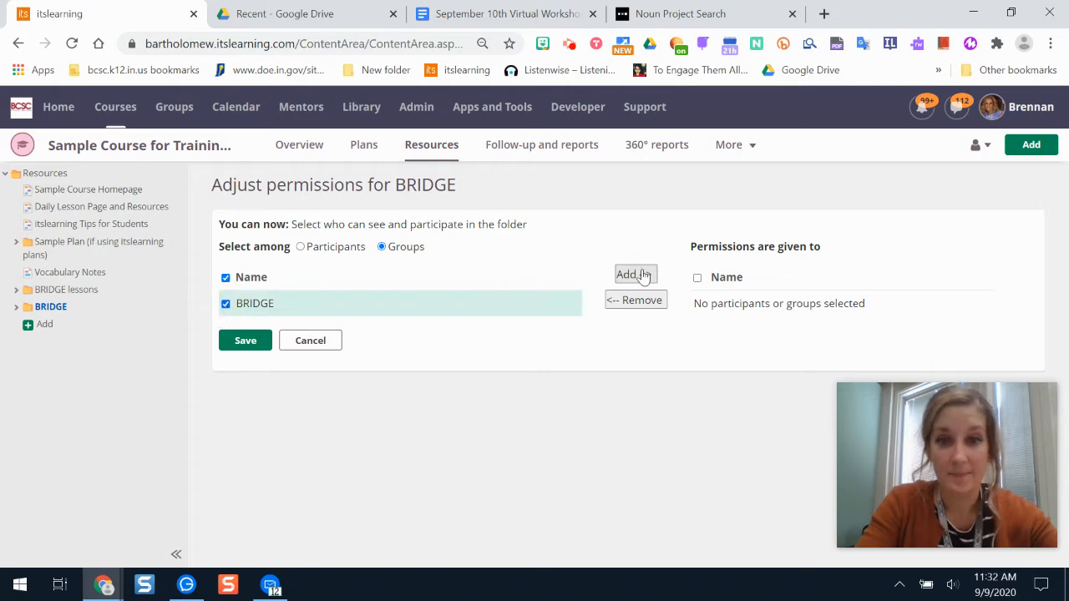
pyautogui.click(301, 247)
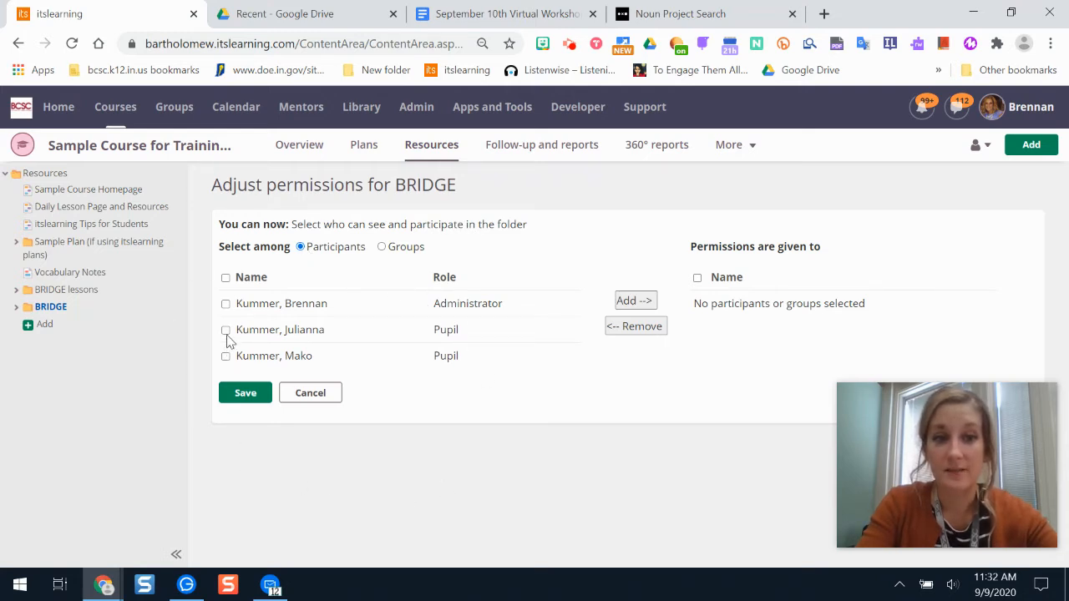
pyautogui.click(385, 251)
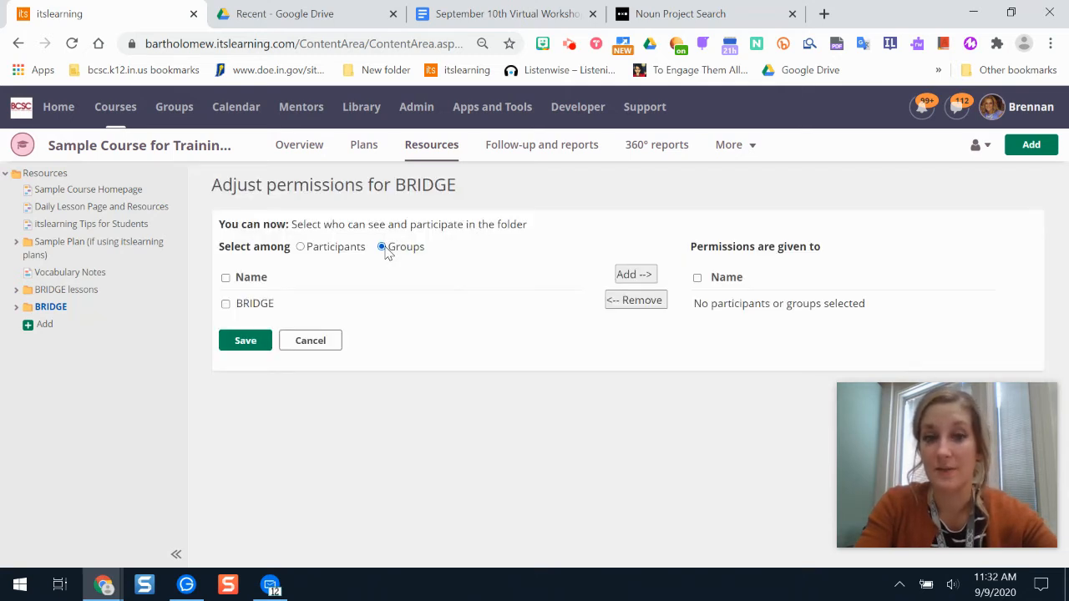
# - Grant the BRIDGE group permission to see and participate in the folder, and save the permissions
pyautogui.click(226, 304)
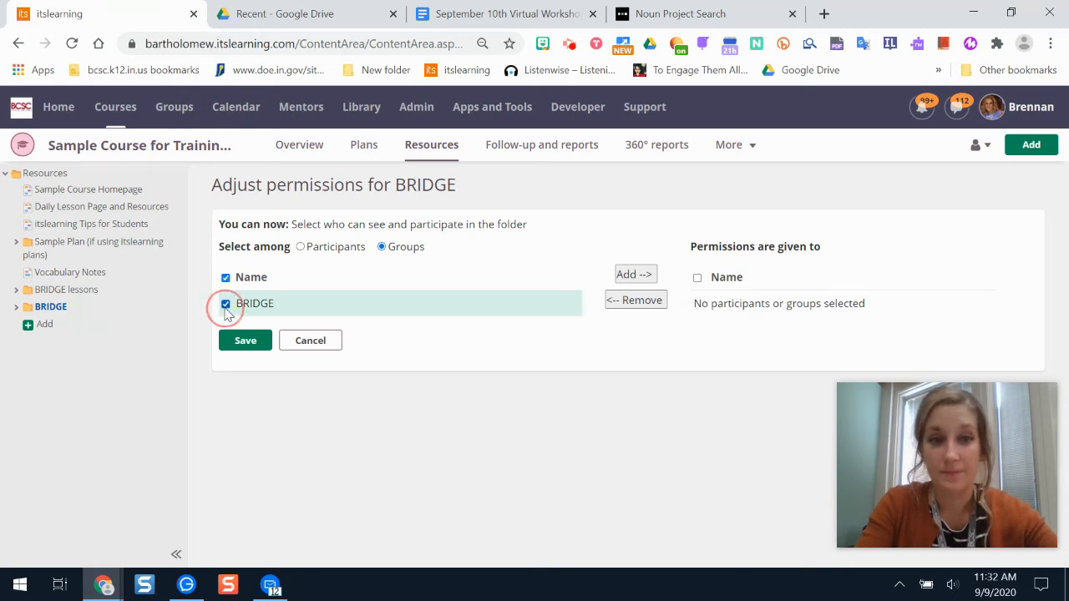
pyautogui.click(636, 275)
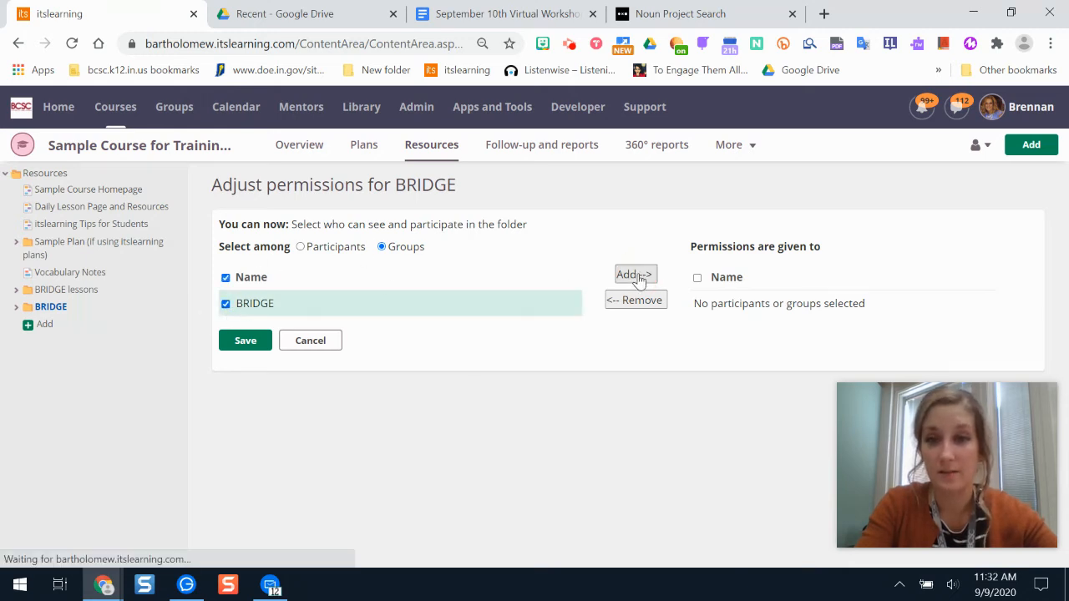
pyautogui.click(245, 340)
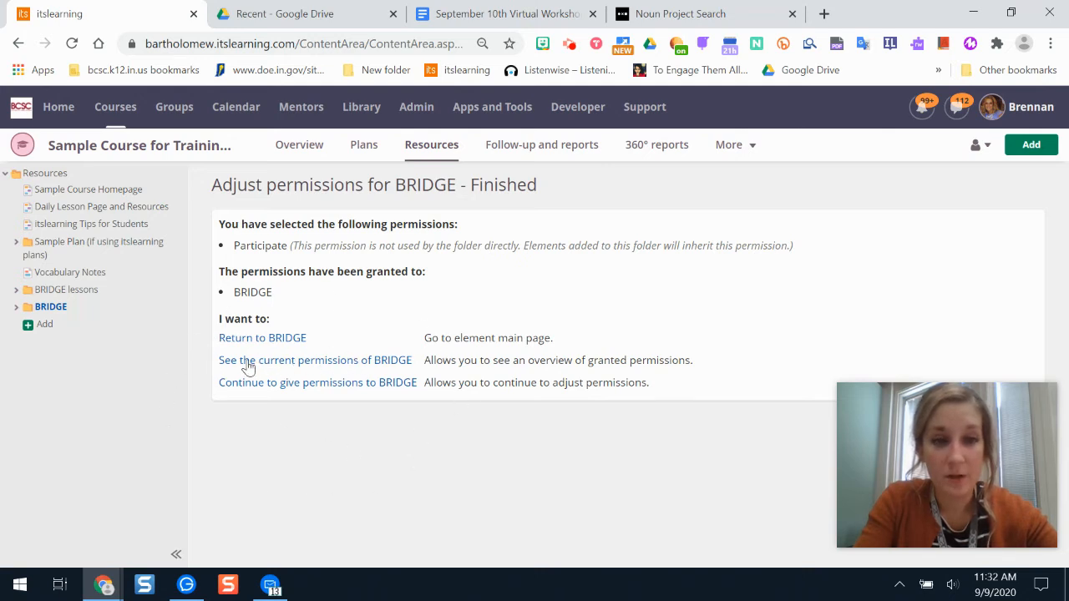
# - Examine the overview of current permissions granted on the BRIDGE folder
pyautogui.click(377, 363)
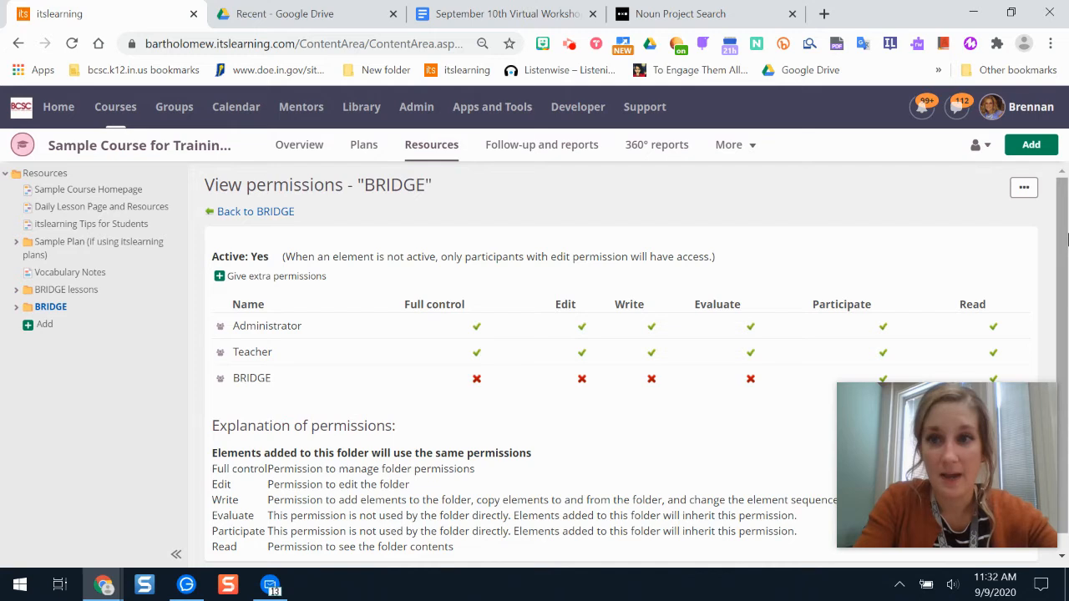
pyautogui.moveTo(1060, 236); pyautogui.dragTo(1066, 265)
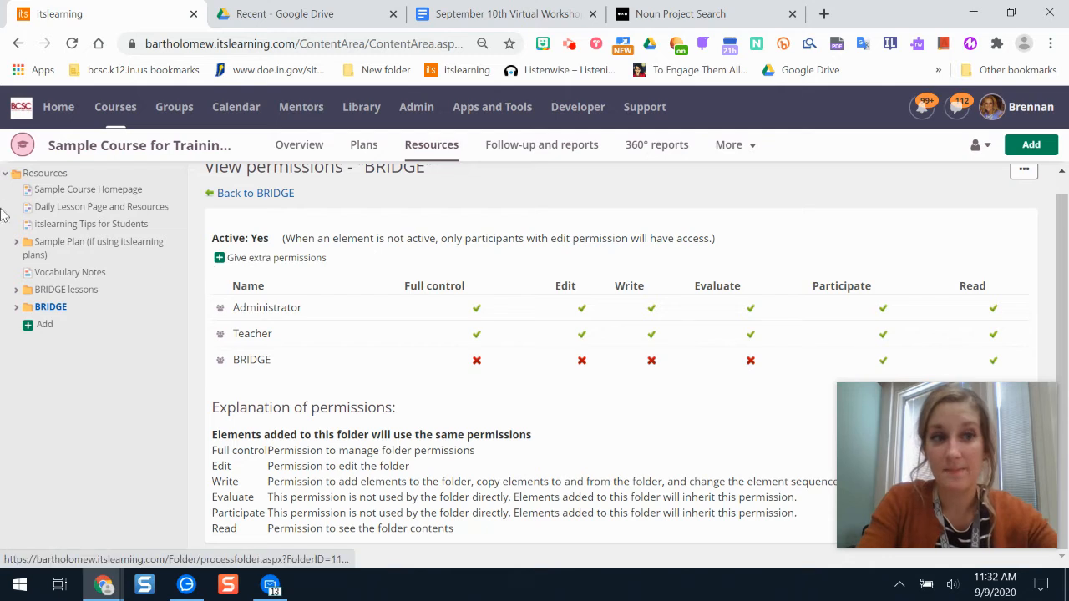
pyautogui.click(45, 173)
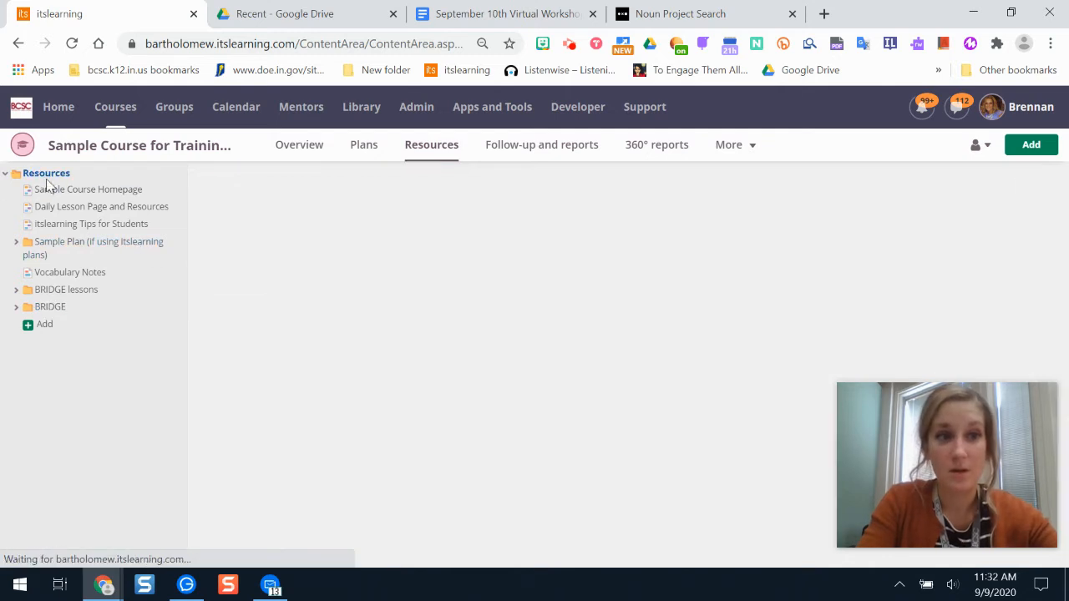
pyautogui.click(1024, 187)
pyautogui.click(964, 240)
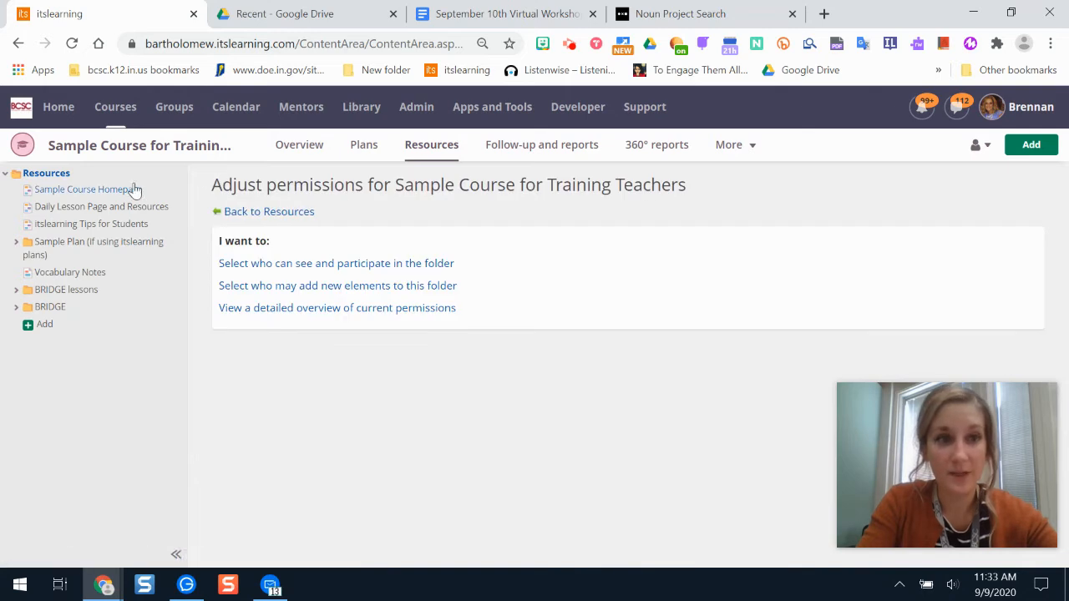
# - View the detailed overview of current permissions for the itslearning Tips for Students page
pyautogui.click(91, 223)
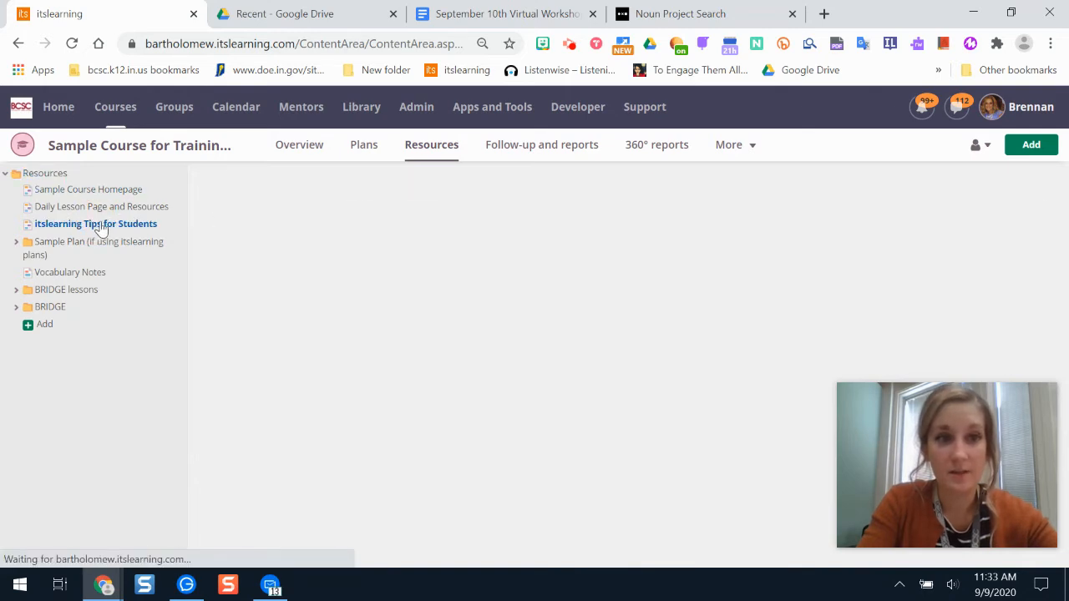
pyautogui.click(1031, 188)
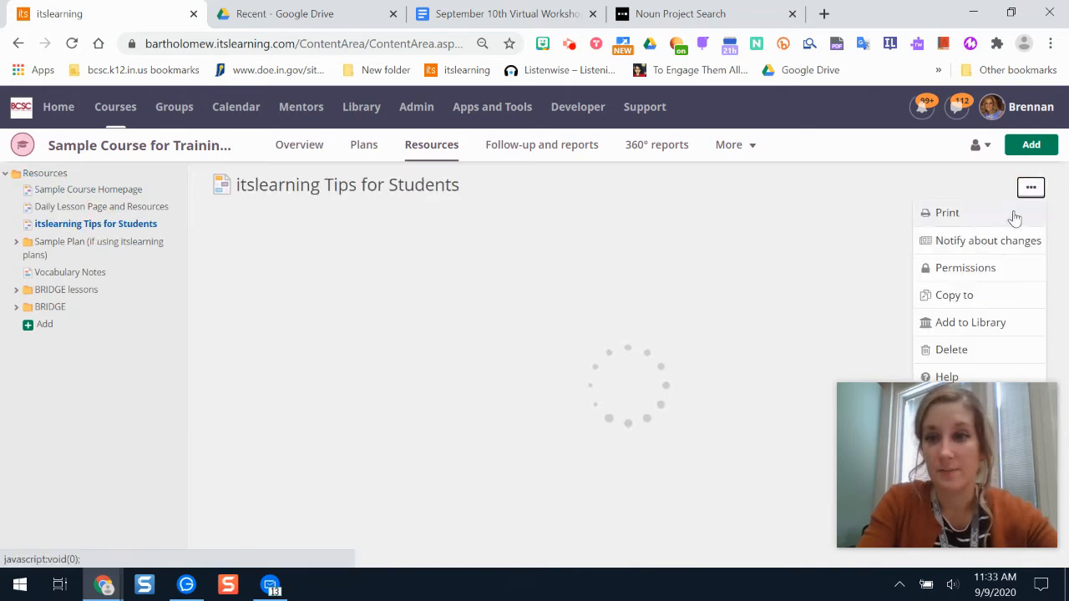
pyautogui.click(970, 269)
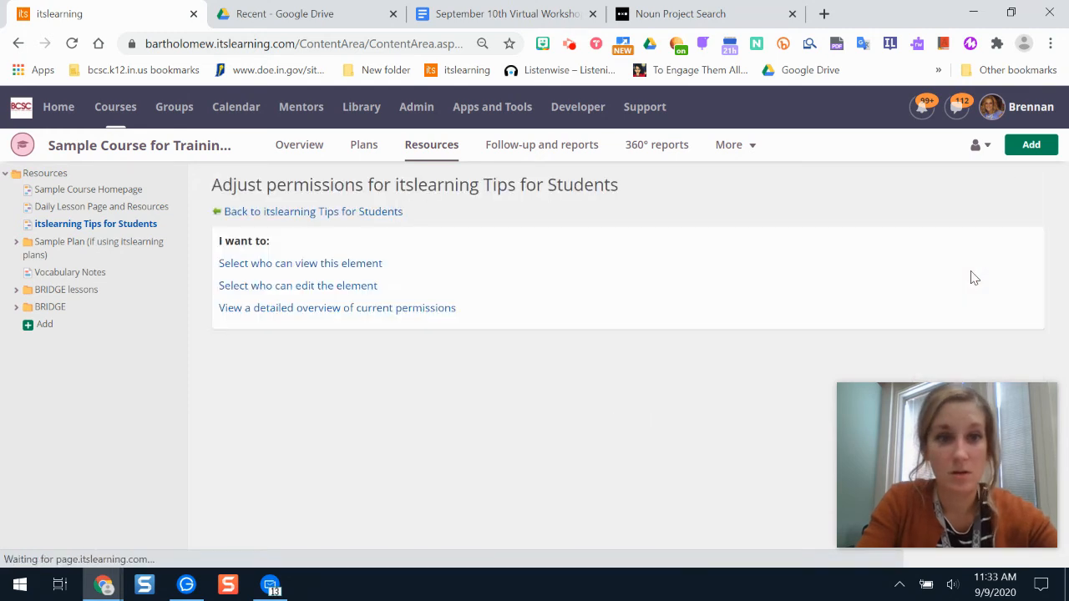
pyautogui.click(349, 309)
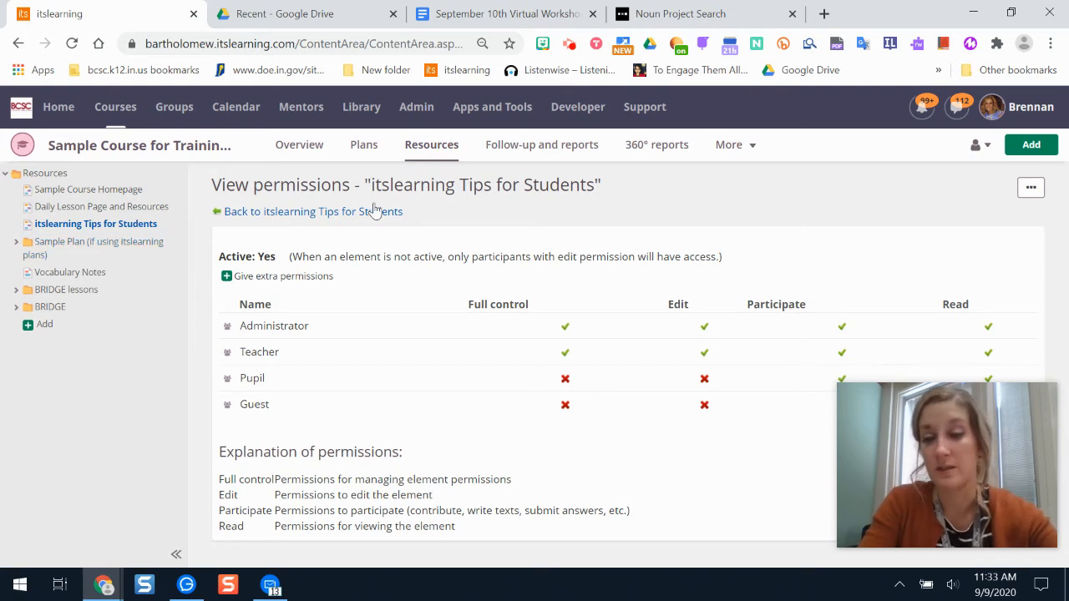
# - View the detailed overview of current permissions for the BRIDGE folder
pyautogui.click(51, 308)
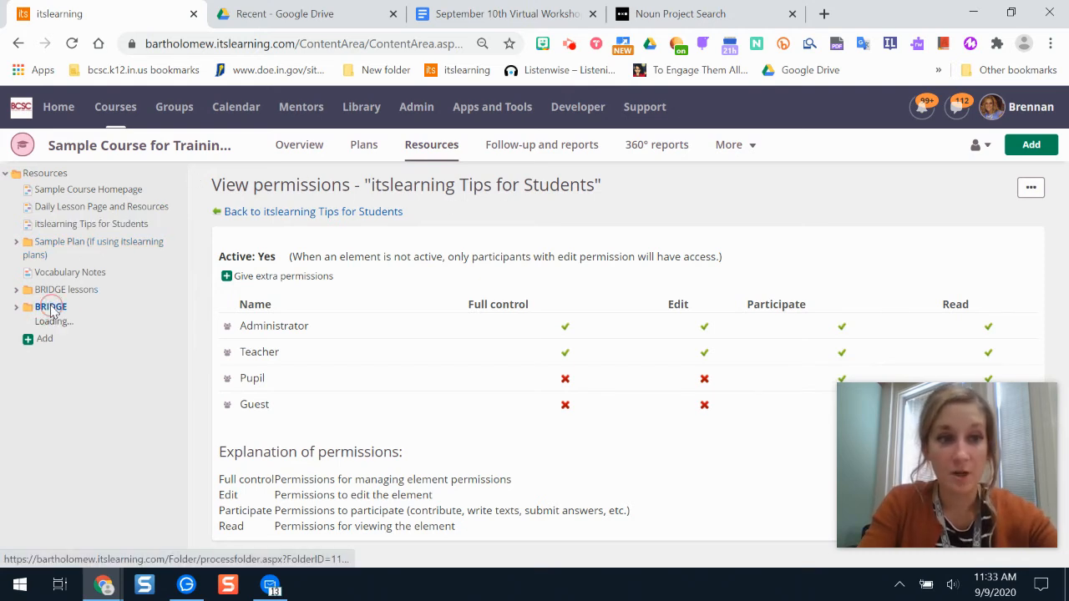
pyautogui.click(1030, 188)
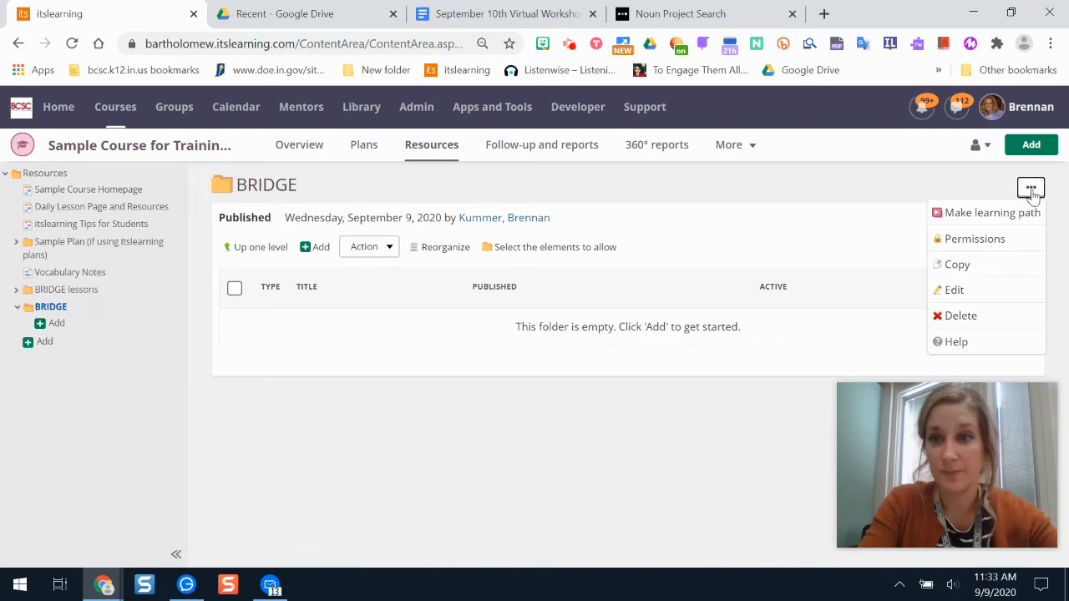
pyautogui.click(964, 244)
pyautogui.click(296, 309)
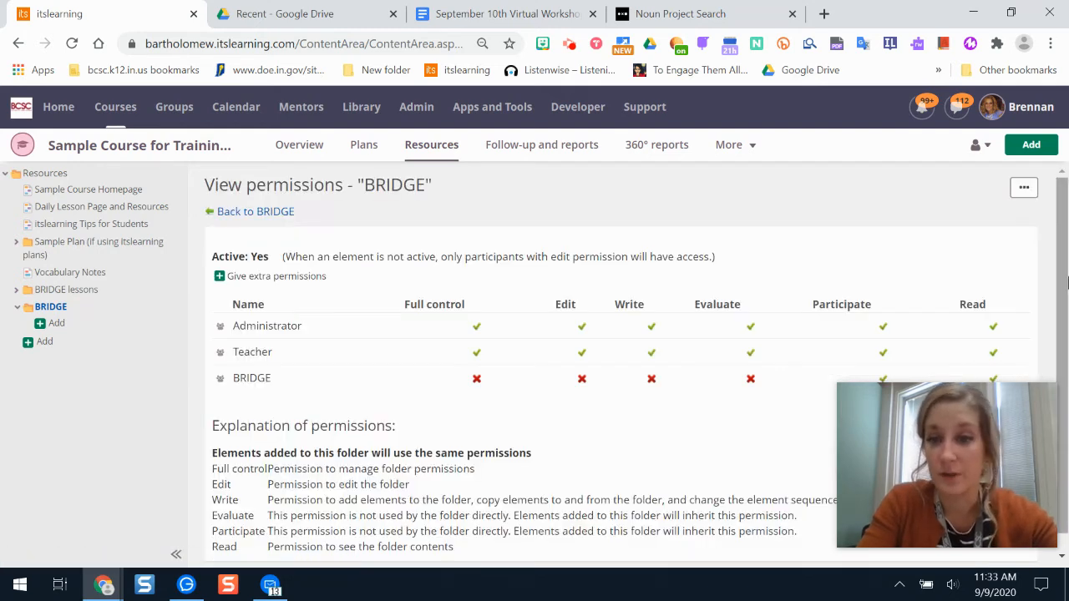
pyautogui.moveTo(1066, 280); pyautogui.dragTo(1067, 372)
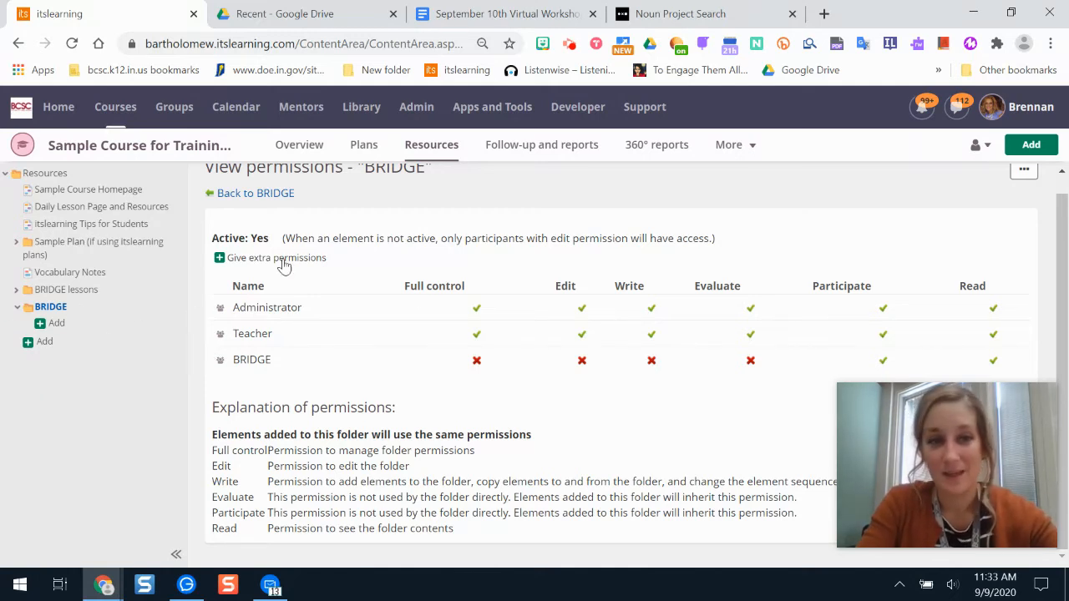
# - Start a new assignment inside the BRIDGE folder and title it "Class Notes"
pyautogui.click(51, 306)
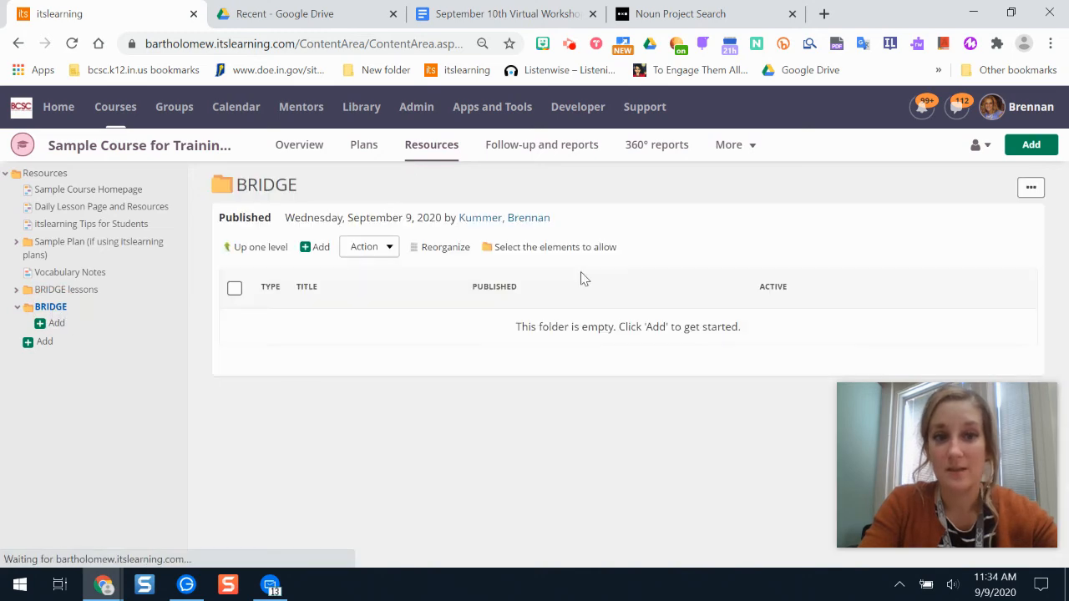
pyautogui.click(309, 248)
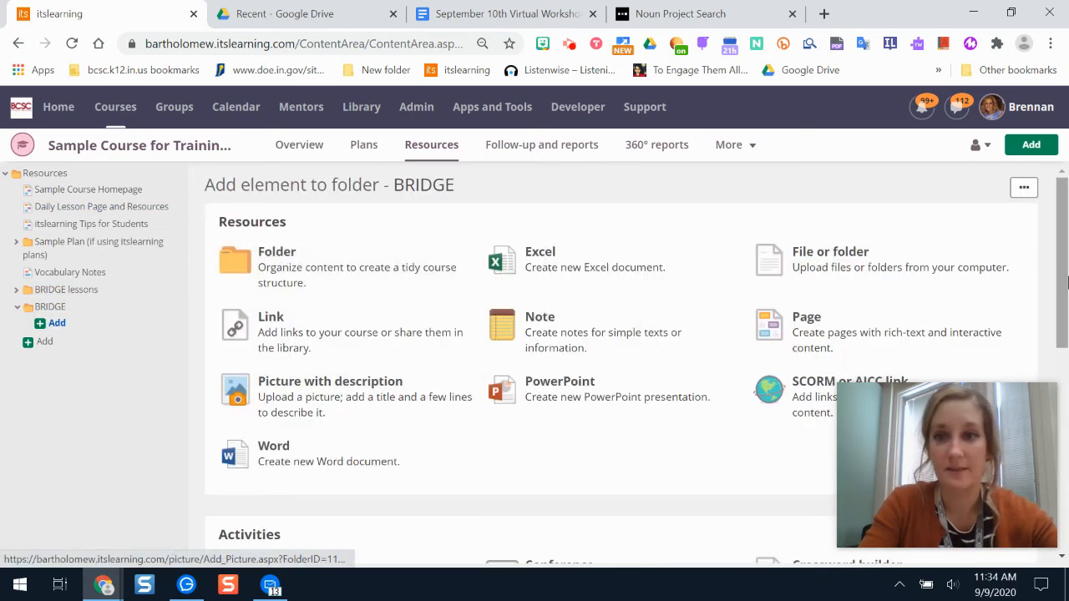
pyautogui.moveTo(1064, 296); pyautogui.dragTo(1066, 480)
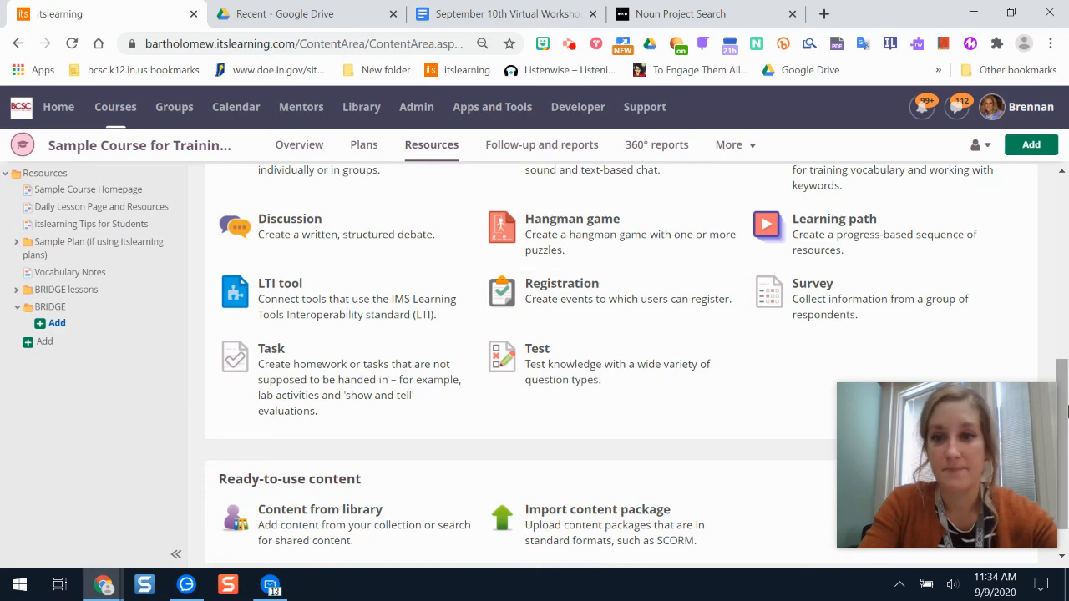
pyautogui.moveTo(1066, 407); pyautogui.dragTo(1067, 369)
pyautogui.click(352, 250)
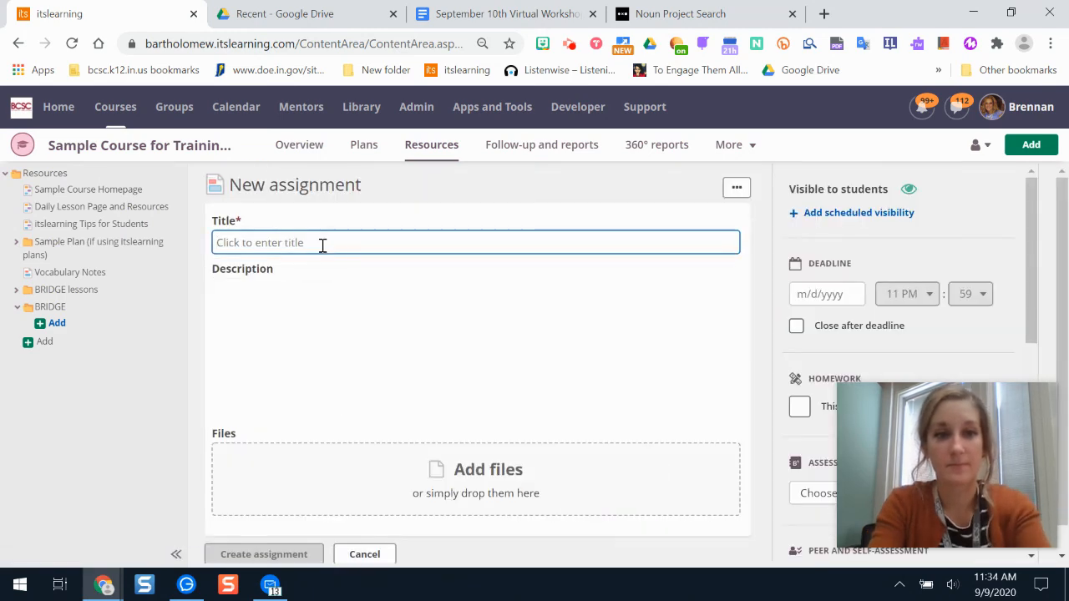
pyautogui.write('Class Notes')
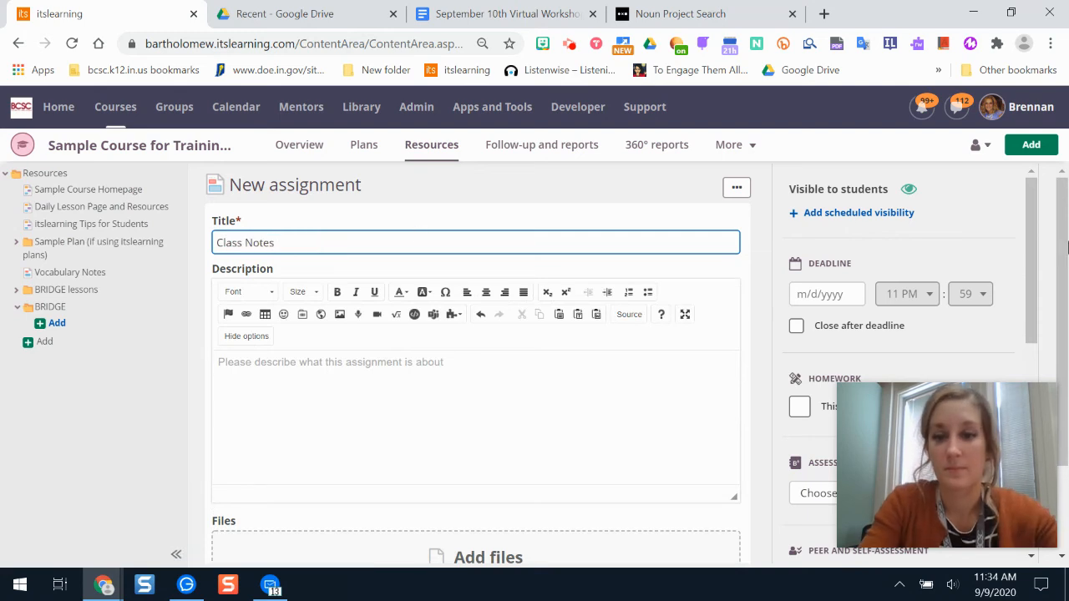
# - Set the Class Notes deadline to September 10, 2020 and create the assignment
pyautogui.click(825, 294)
pyautogui.moveTo(1065, 288); pyautogui.dragTo(1059, 393)
pyautogui.moveTo(1032, 303); pyautogui.dragTo(1022, 416)
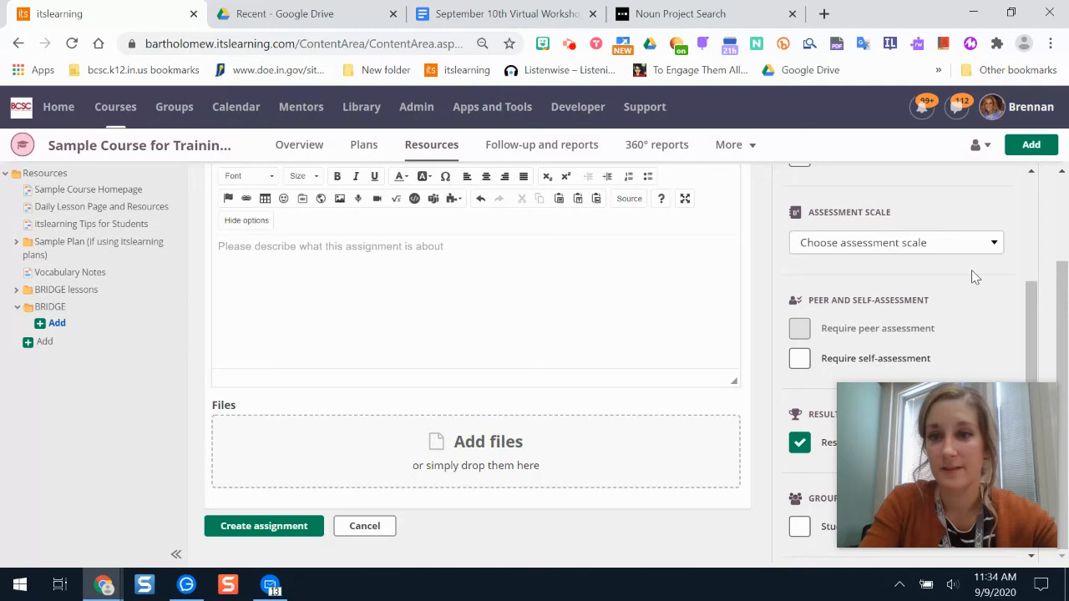
pyautogui.scroll(1, 1029, 313)
pyautogui.moveTo(943, 438); pyautogui.dragTo(709, 69)
pyautogui.moveTo(1030, 283); pyautogui.dragTo(1028, 211)
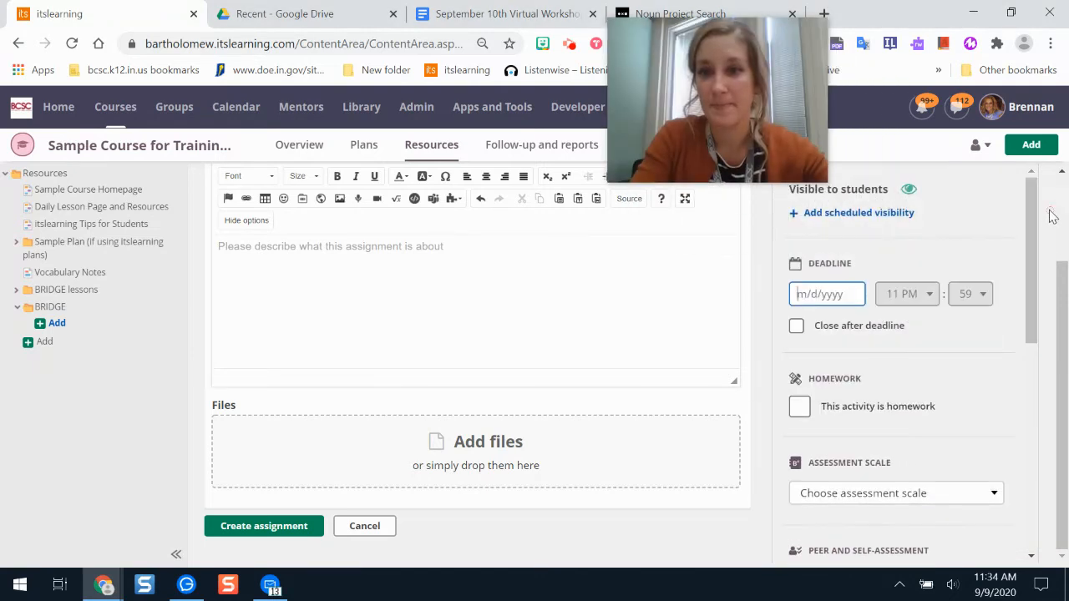
pyautogui.click(830, 293)
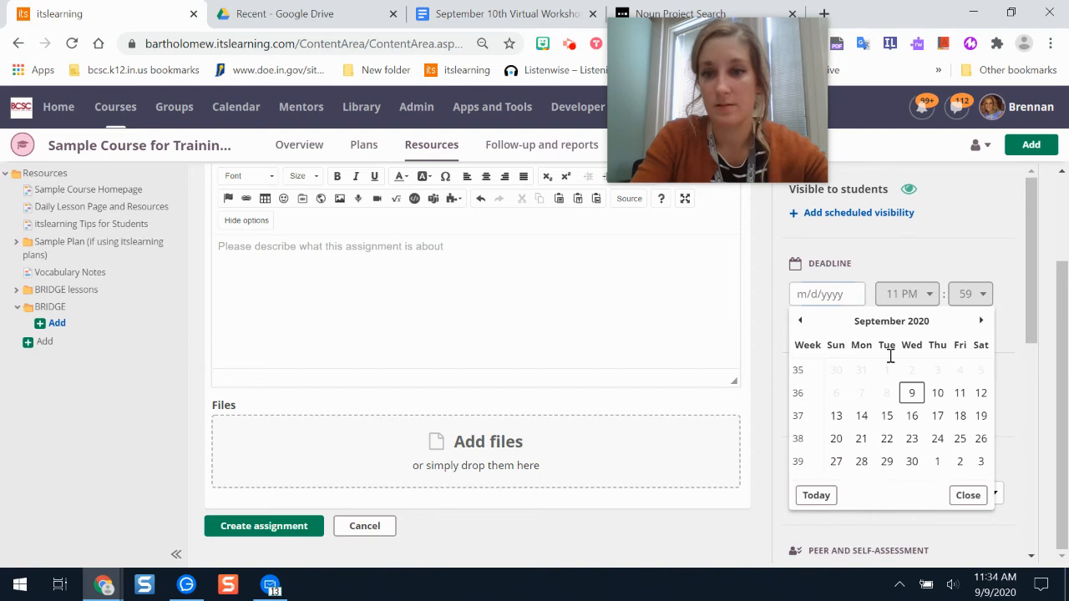
pyautogui.click(935, 398)
pyautogui.click(266, 525)
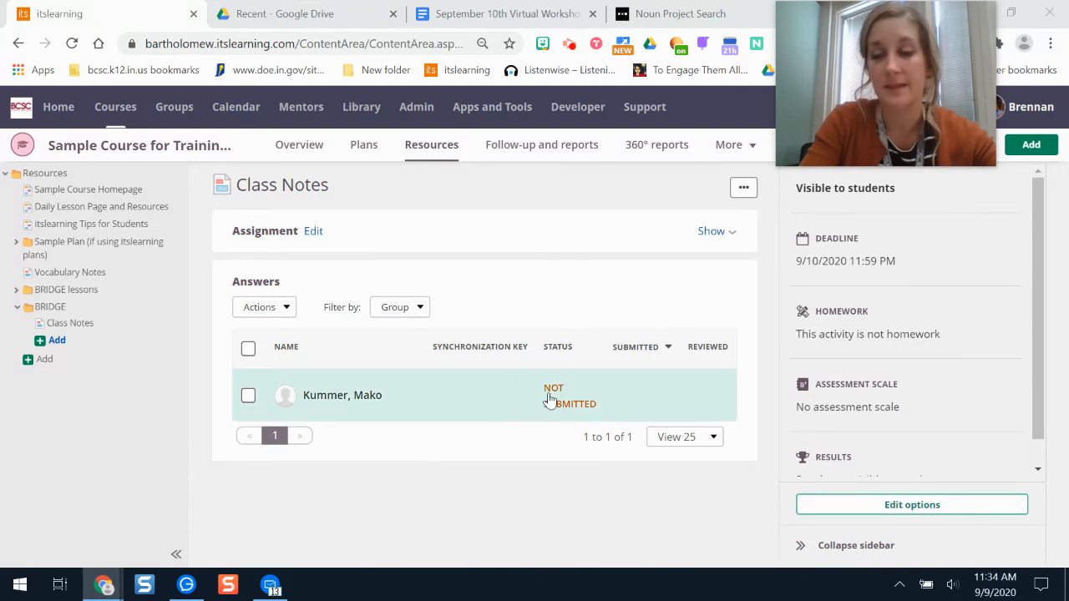
# - Check the Class Notes assignment in the BRIDGE folder, and move the existing Vocabulary Notes assignment into that folder
pyautogui.click(49, 307)
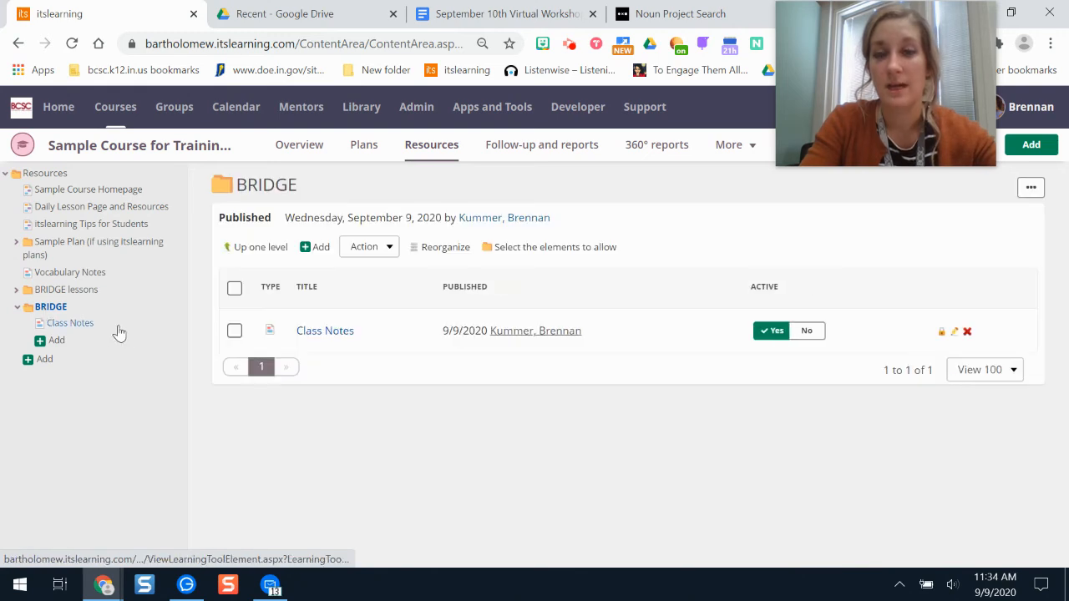
pyautogui.click(66, 326)
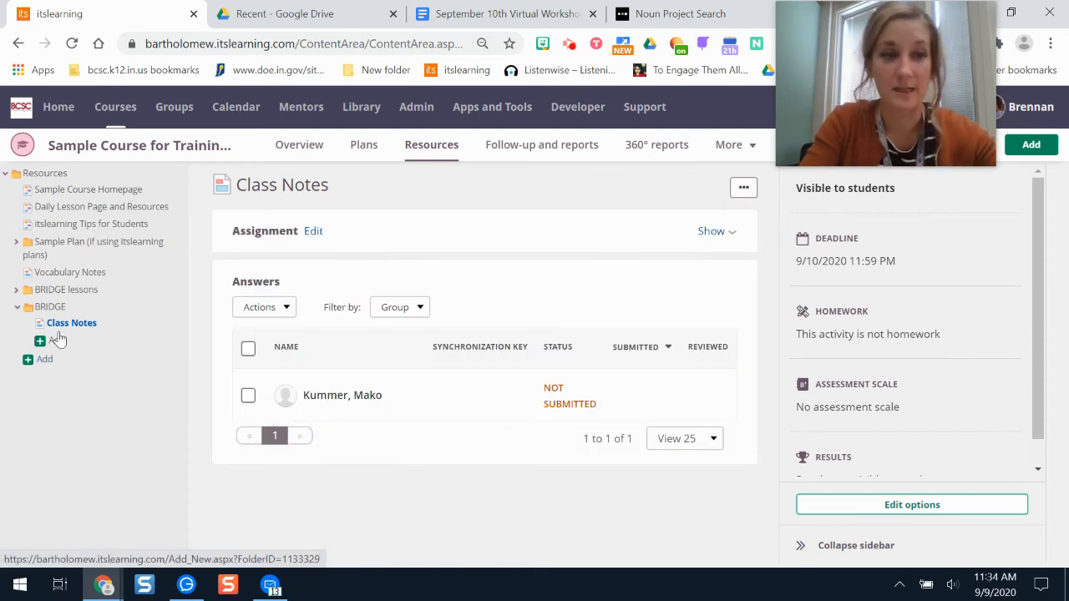
pyautogui.moveTo(46, 274); pyautogui.dragTo(67, 342)
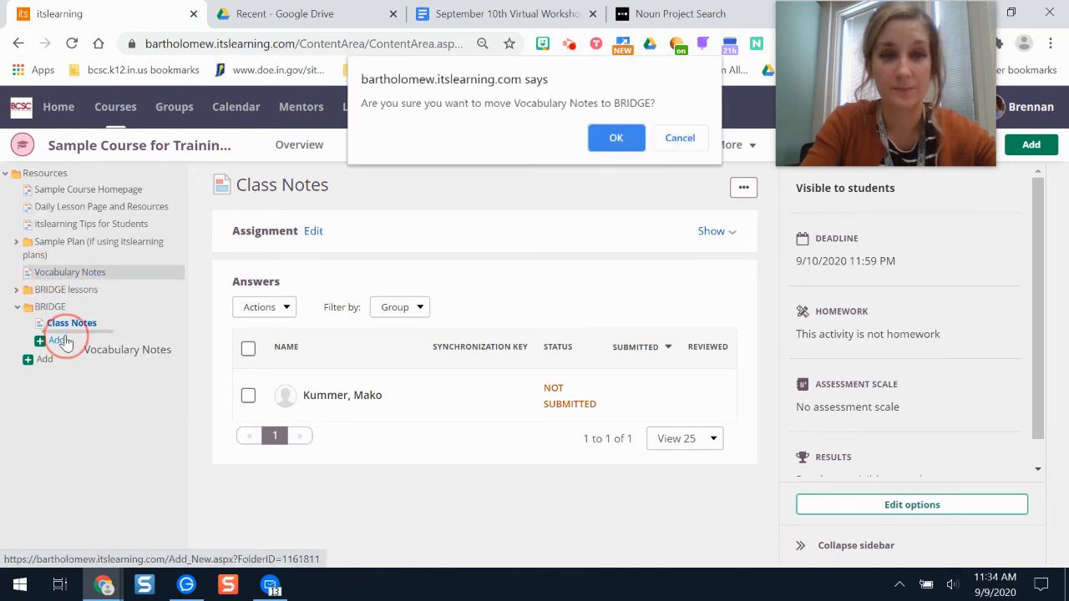
pyautogui.click(627, 141)
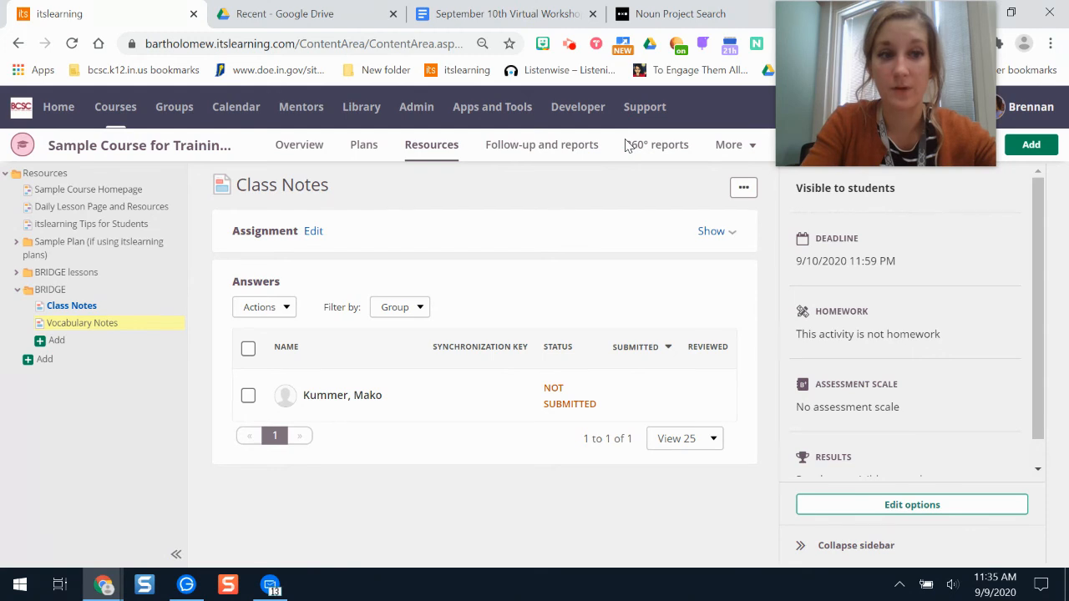
# - View the detailed overview of current permissions for the Vocabulary Notes assignment
pyautogui.click(84, 326)
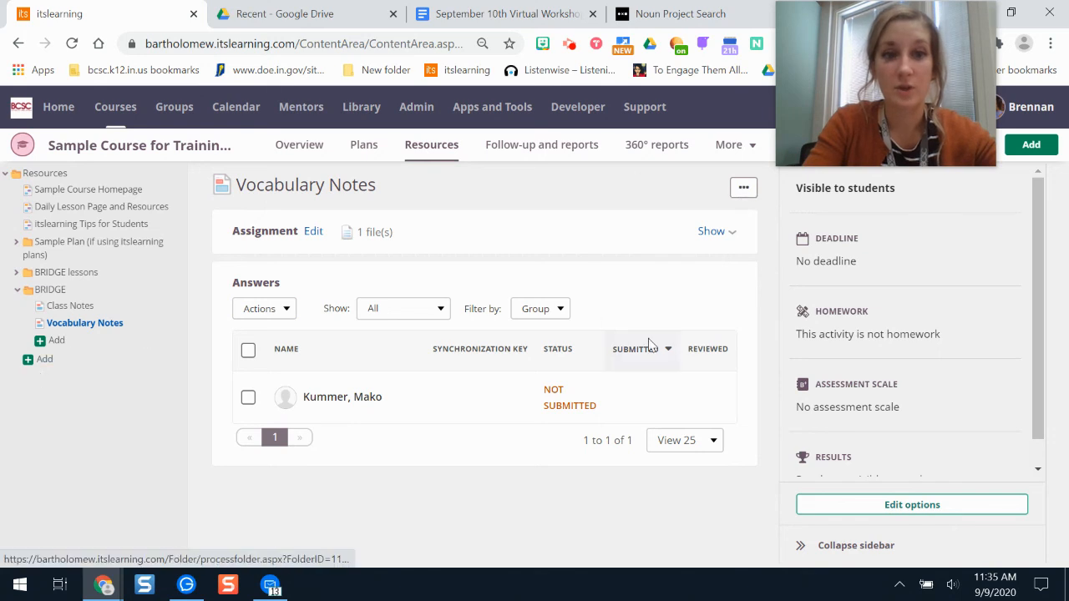
pyautogui.click(743, 189)
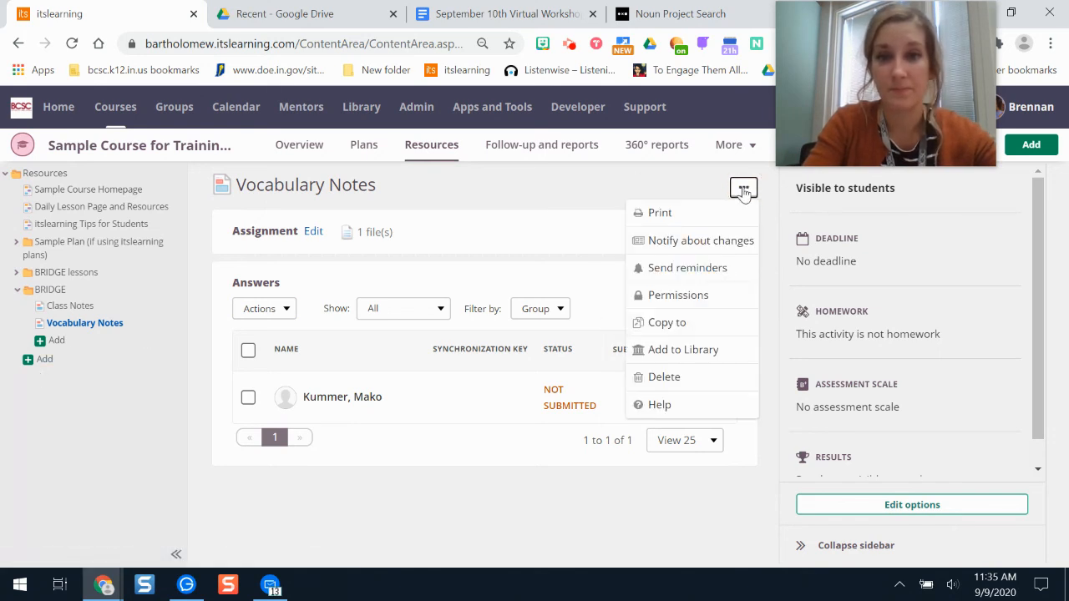
pyautogui.click(673, 294)
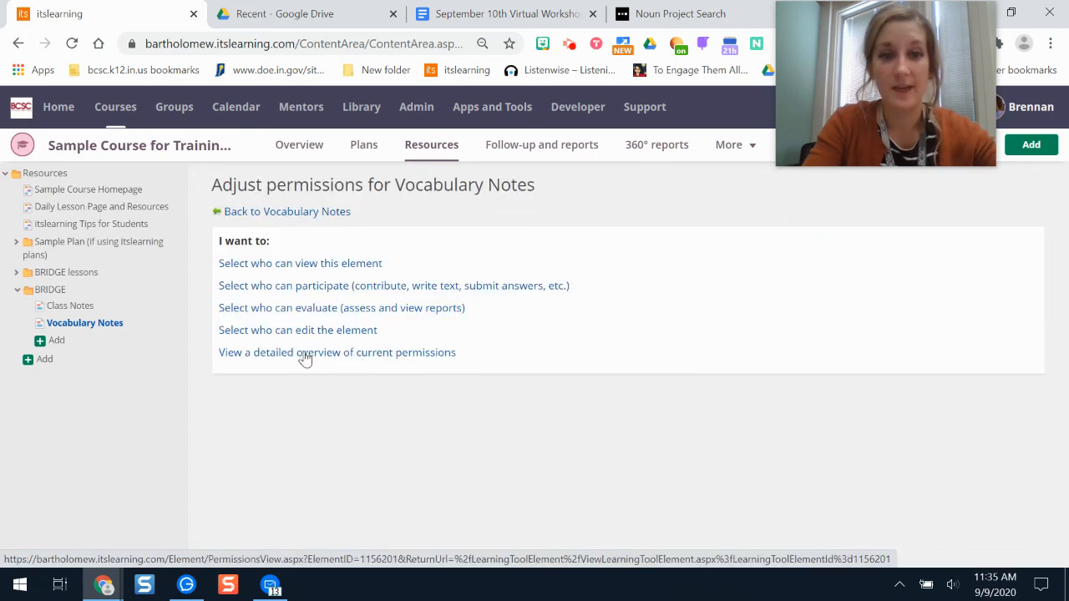
pyautogui.click(324, 357)
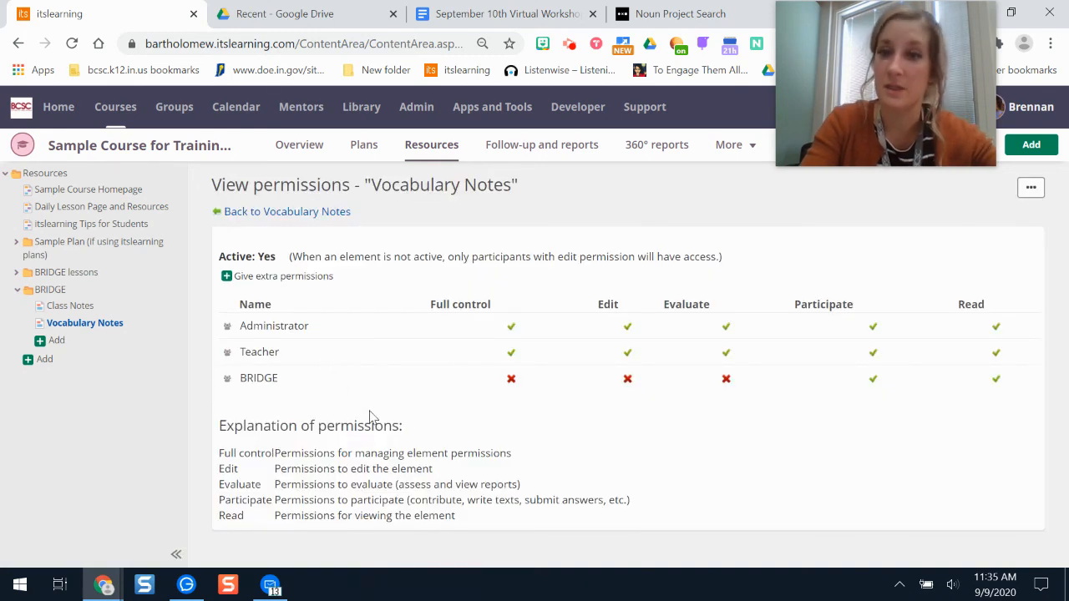
pyautogui.moveTo(917, 39); pyautogui.dragTo(970, 228)
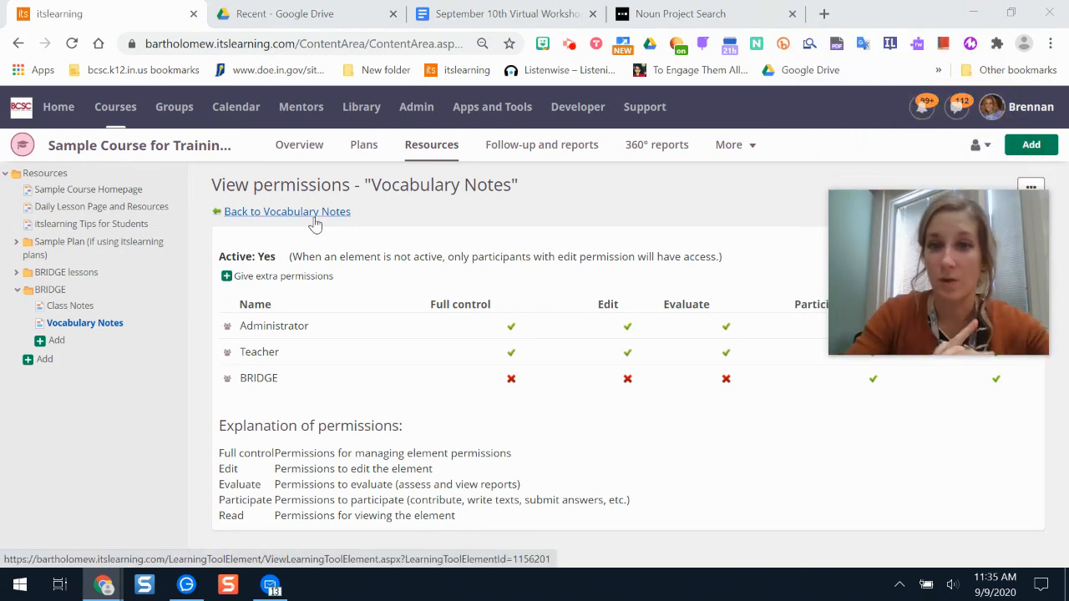
# - Open the course groups list and select the BRIDGE group
pyautogui.click(743, 148)
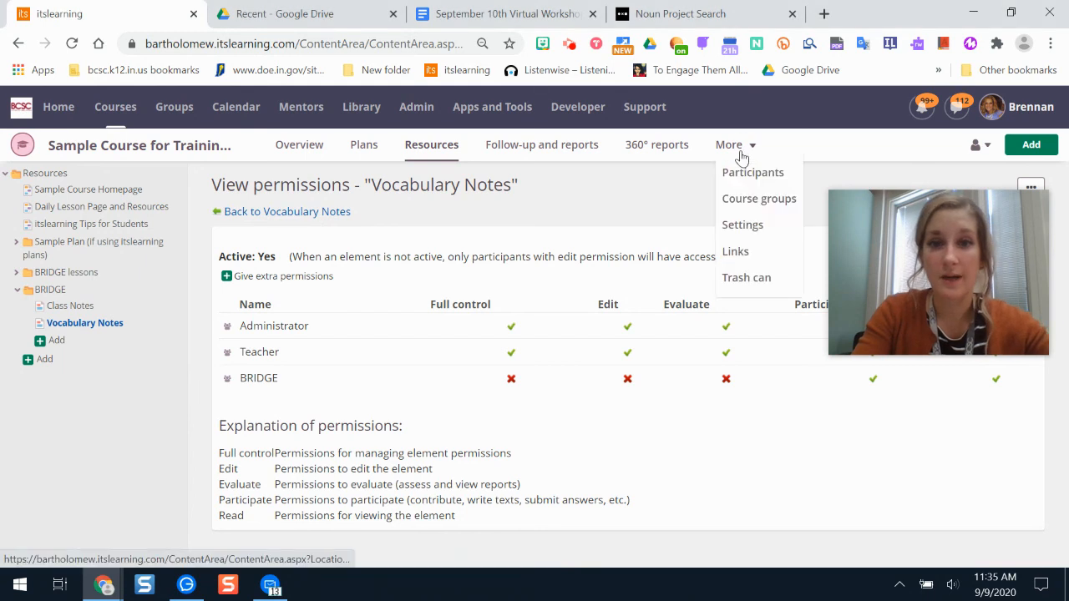
pyautogui.click(760, 203)
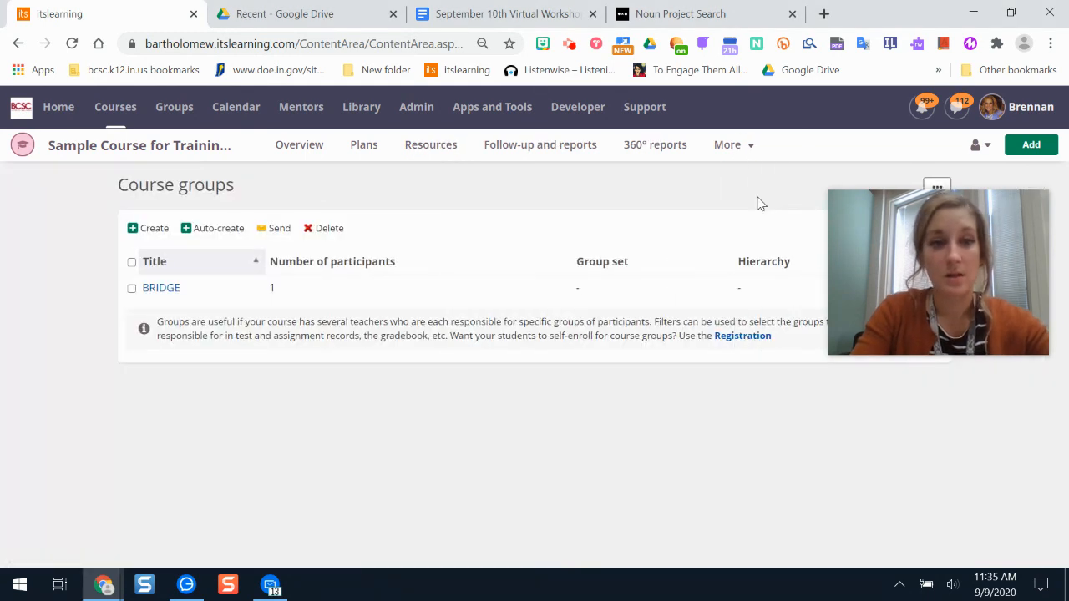
pyautogui.click(131, 289)
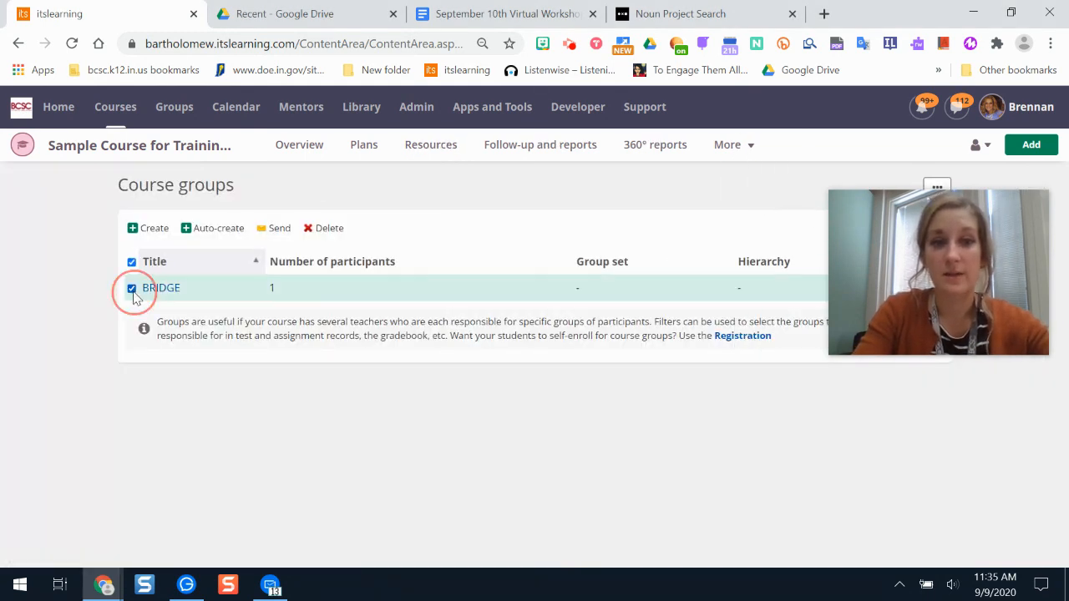